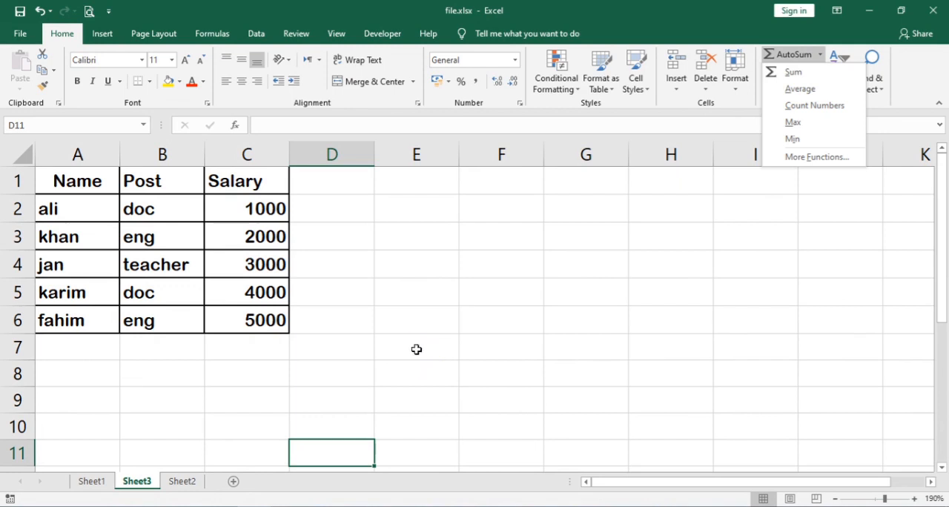
# Total the salaries in C2:C6 with a SUM formula in cell C7
pyautogui.click(263, 344)
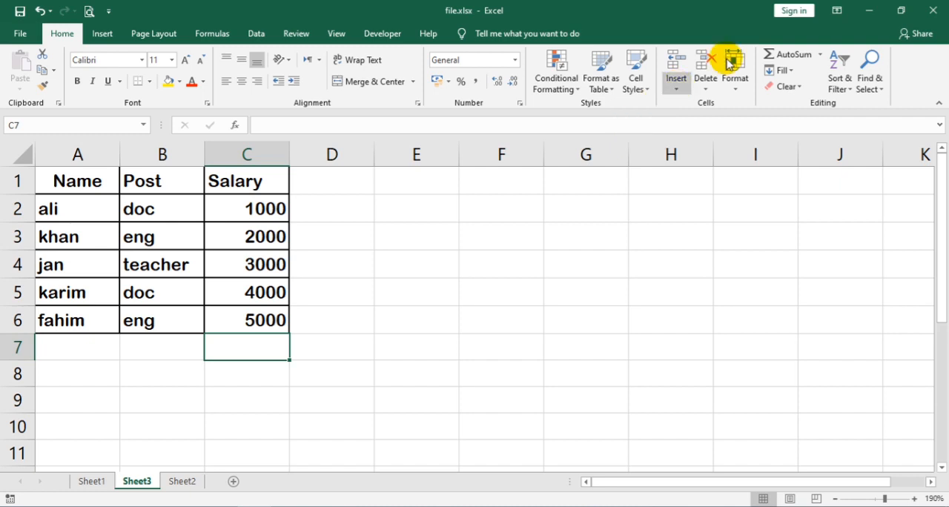
pyautogui.click(820, 54)
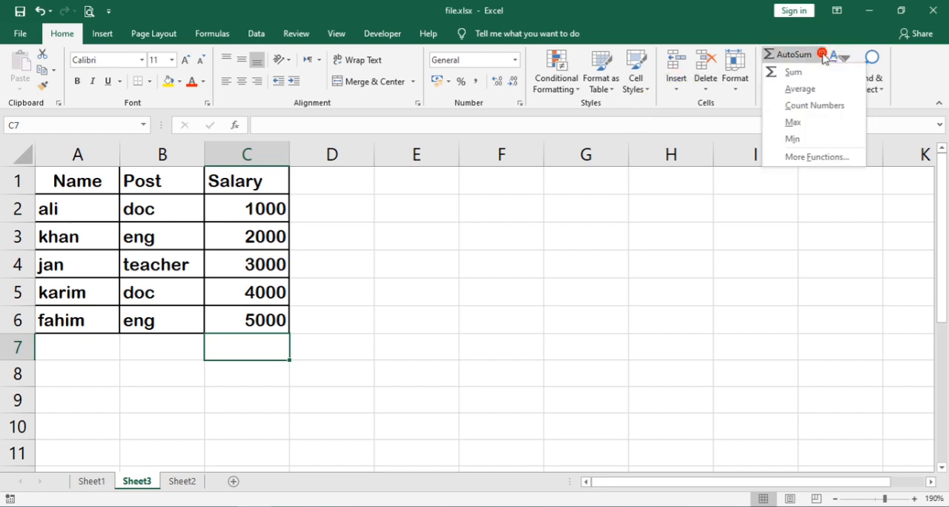
pyautogui.click(785, 25)
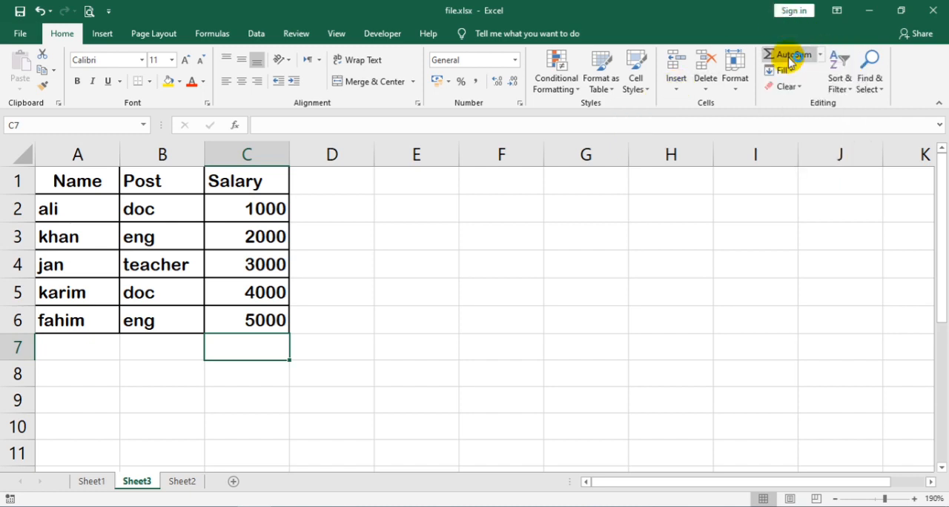
pyautogui.click(790, 57)
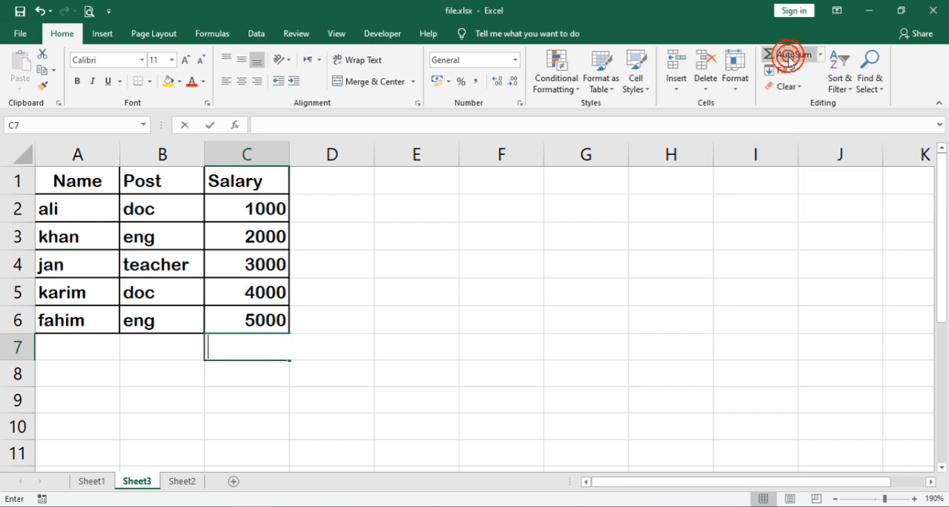
pyautogui.click(789, 58)
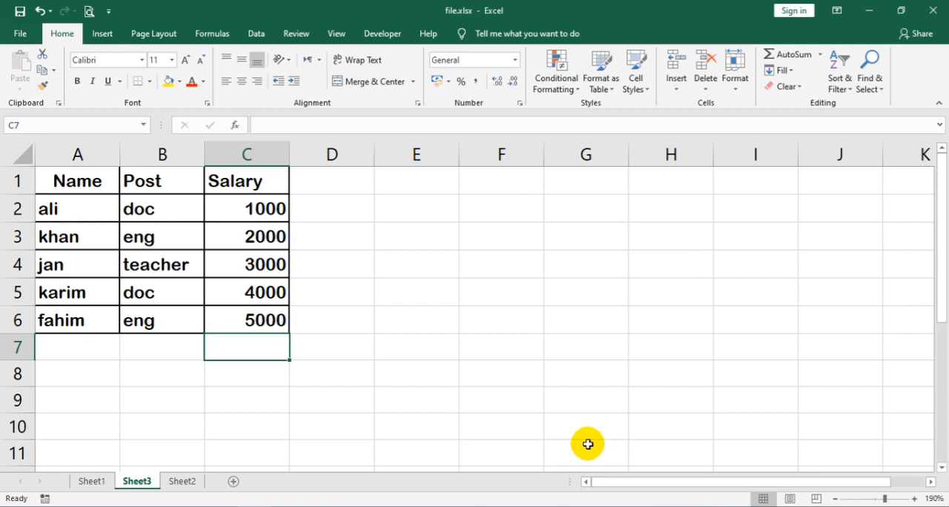
pyautogui.hotkey('alt', '=')
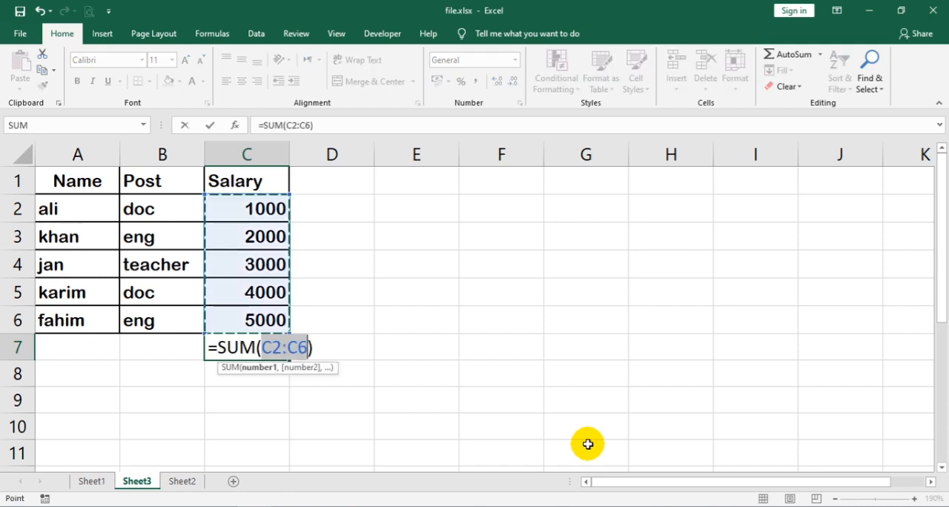
pyautogui.hotkey('ctrl', 'Return')
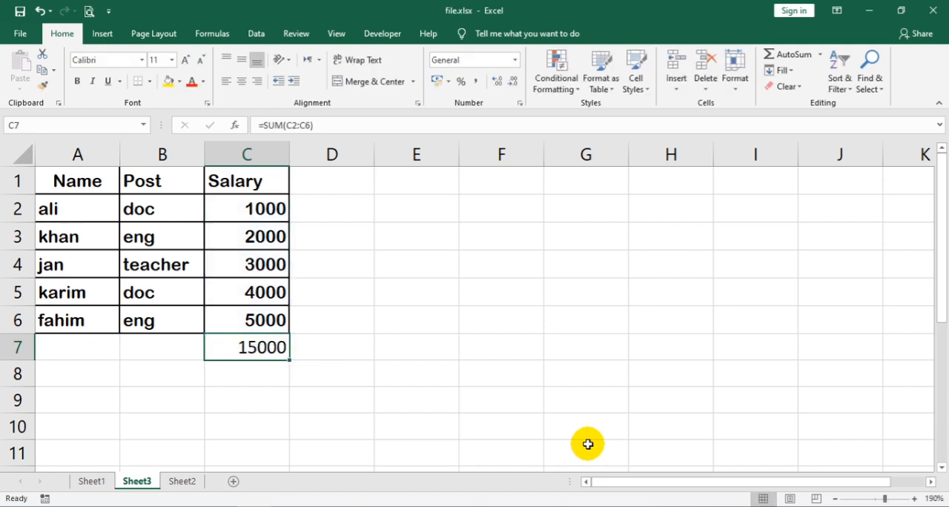
# Replace the formula in cell C7 with the AVERAGE of the salaries in C2:C6
pyautogui.click(820, 54)
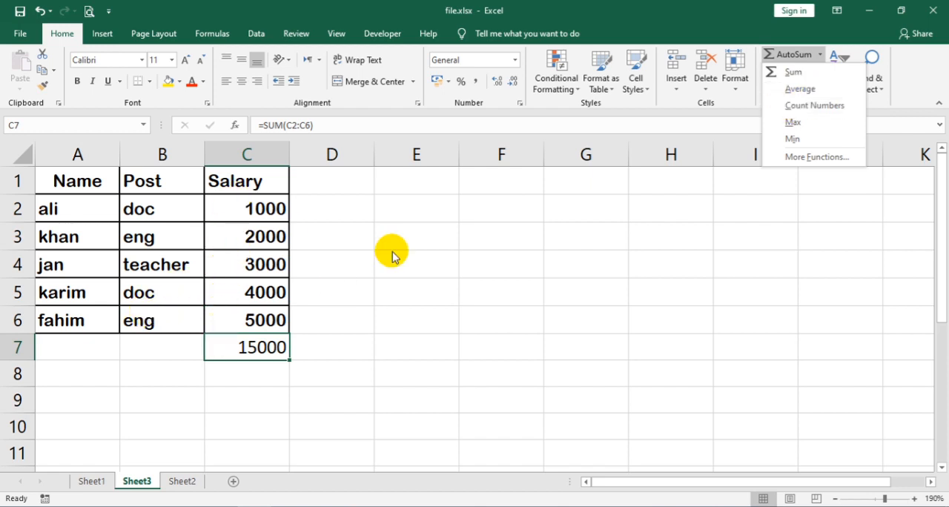
pyautogui.click(820, 92)
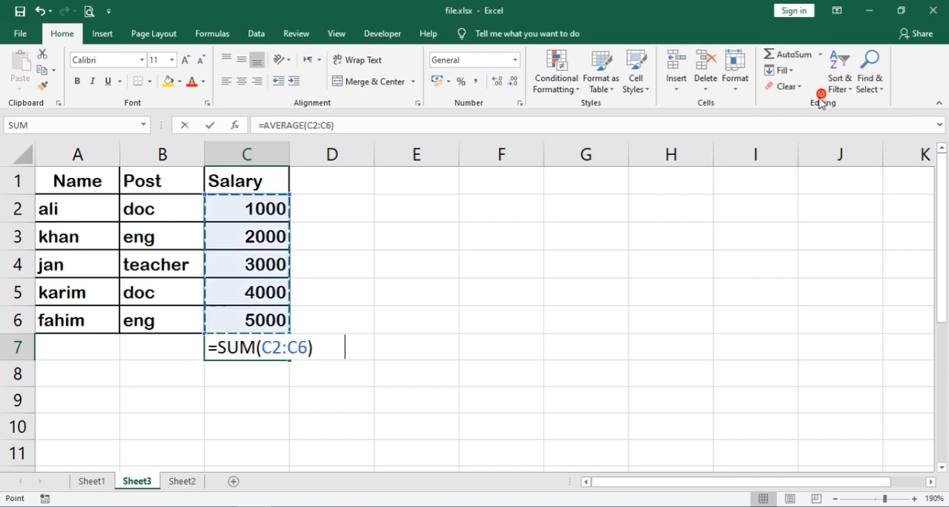
pyautogui.click(793, 61)
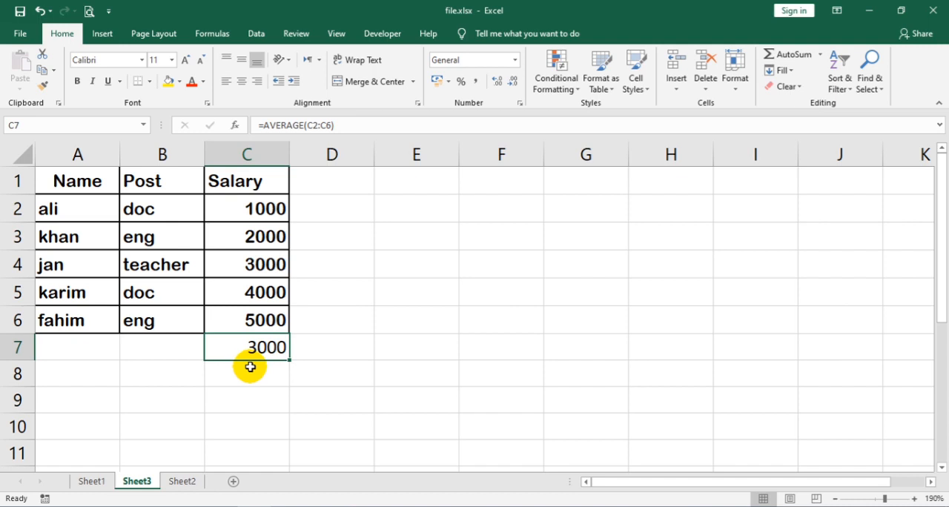
# Replace the formula in cell C7 with a COUNT of the numbers in C2:C6
pyautogui.click(820, 56)
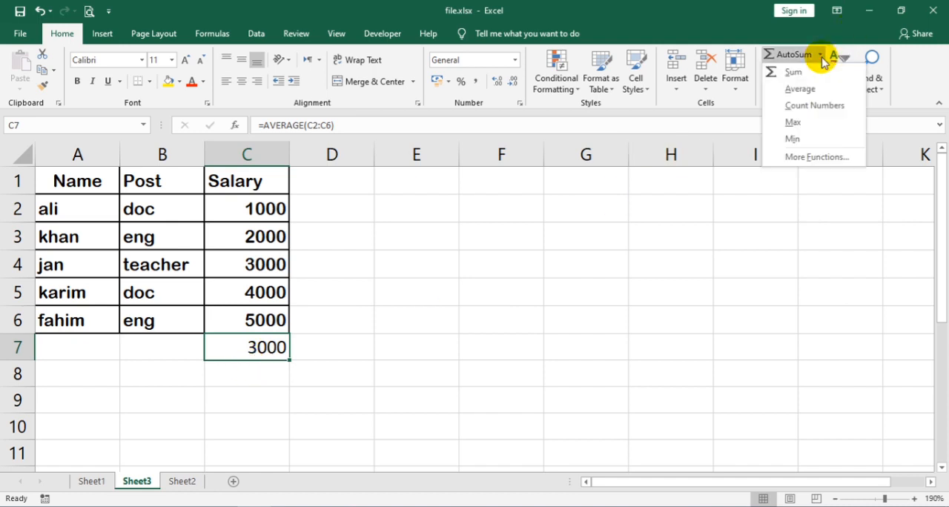
pyautogui.click(806, 108)
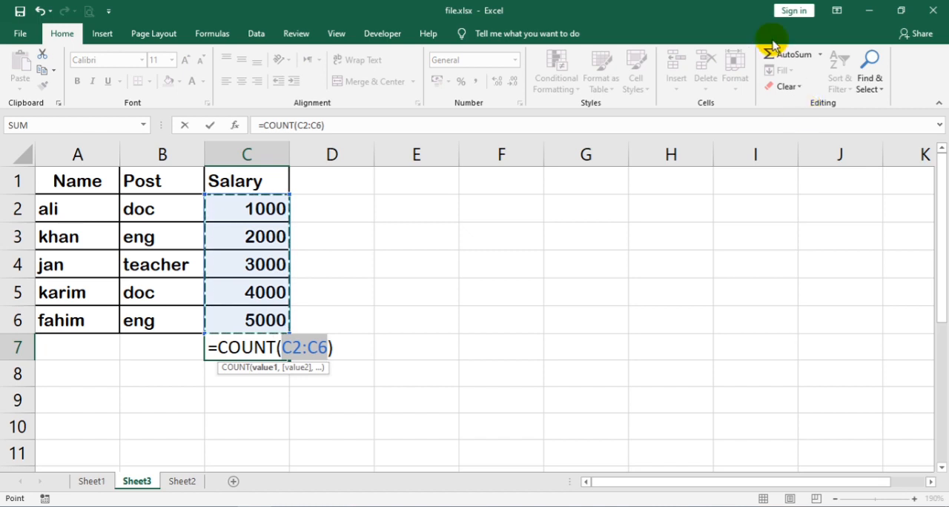
pyautogui.press('Return')
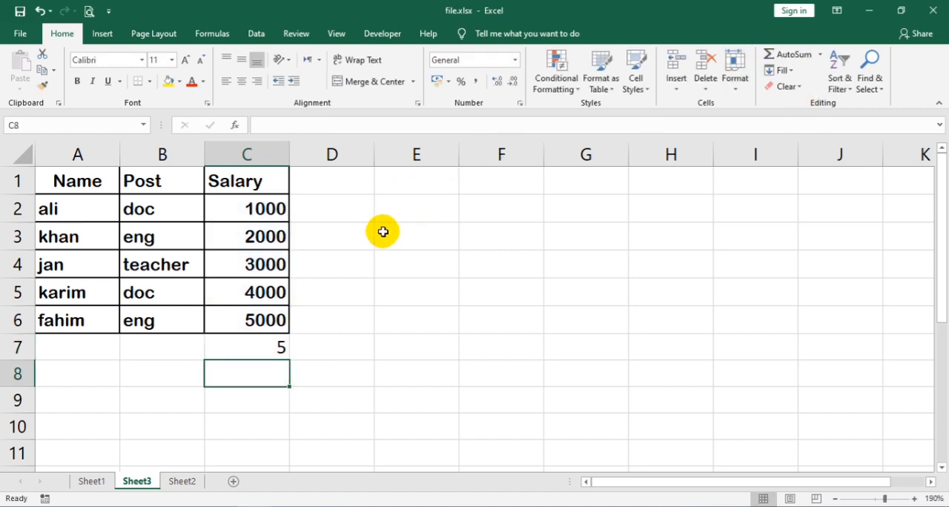
# Replace the formula in cell C7 with the MAX of the salaries in C2:C6
pyautogui.click(265, 342)
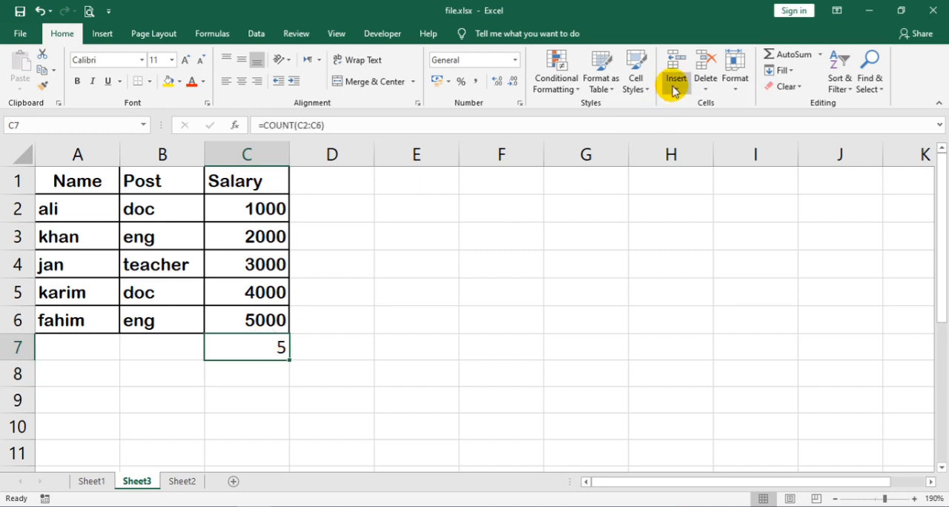
pyautogui.click(820, 54)
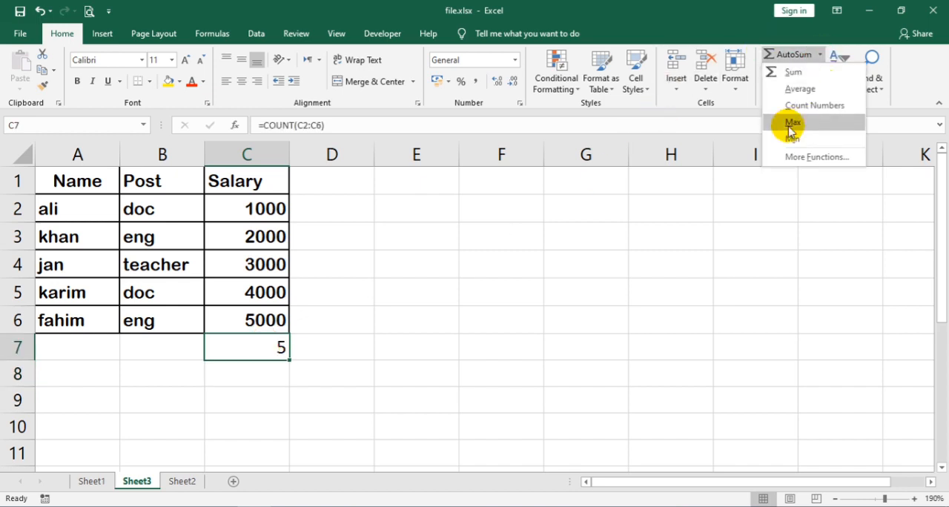
pyautogui.click(791, 123)
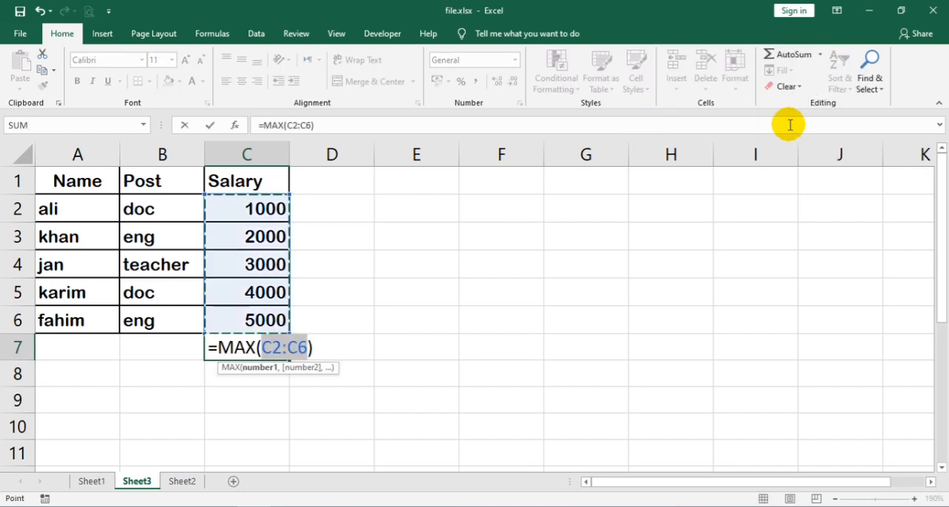
pyautogui.press('Return')
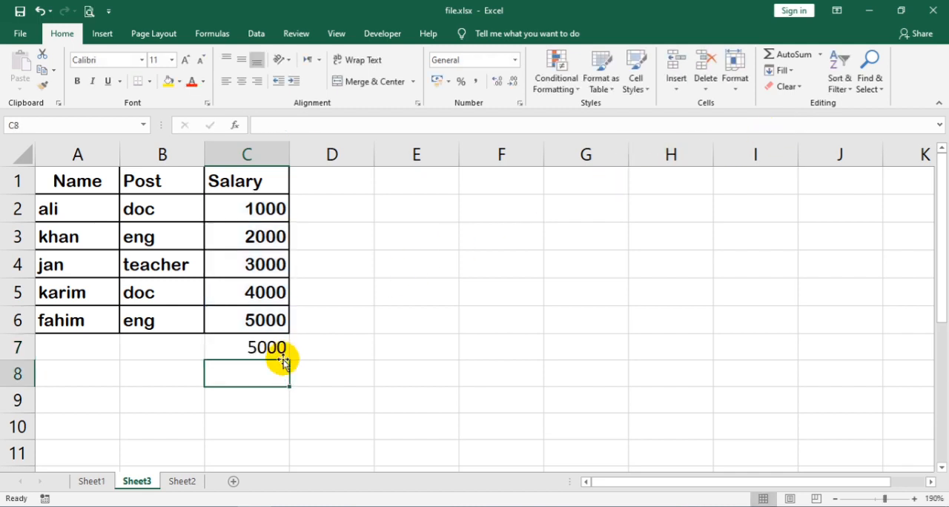
# Replace the formula in cell C7 with the MIN of the salaries in C2:C6
pyautogui.click(272, 345)
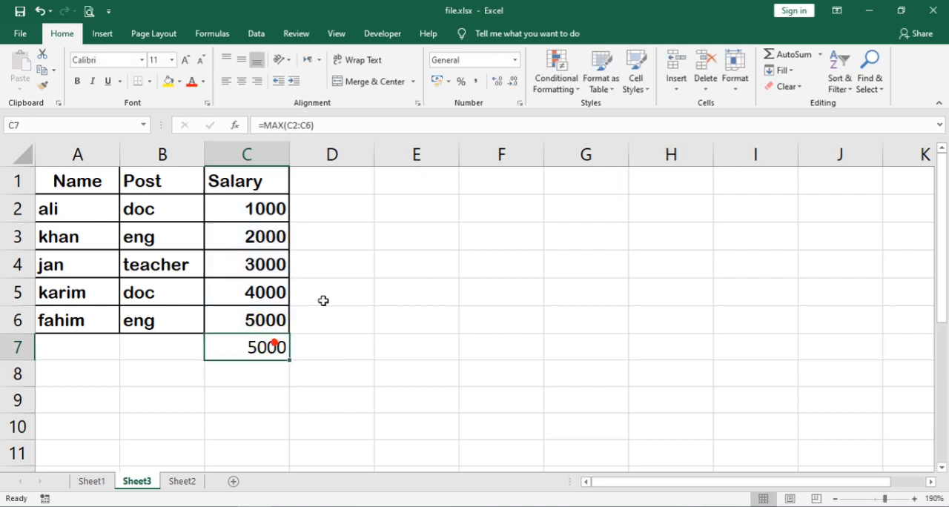
pyautogui.click(818, 56)
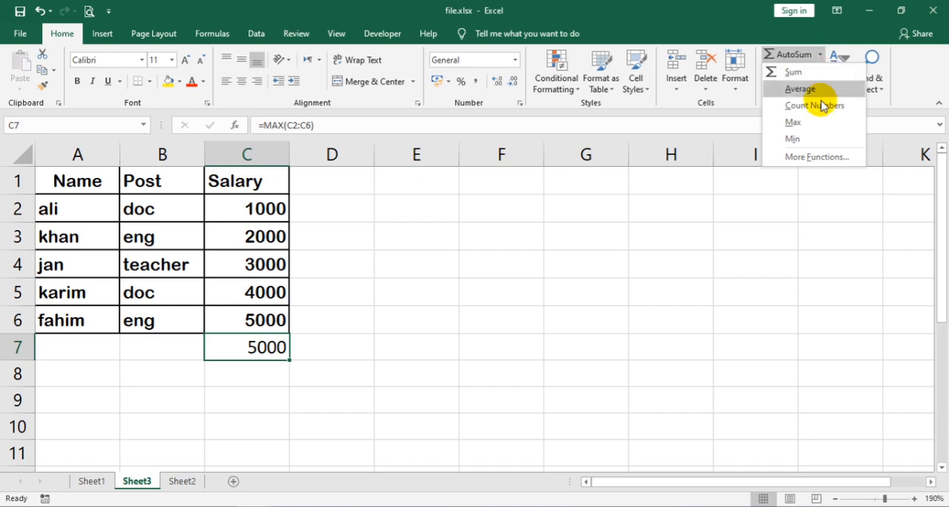
pyautogui.click(806, 140)
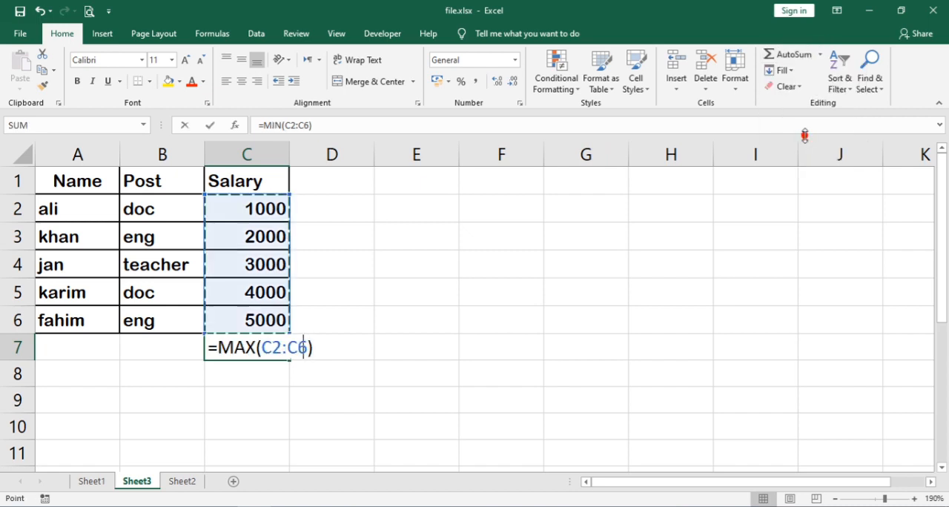
pyautogui.press('Return')
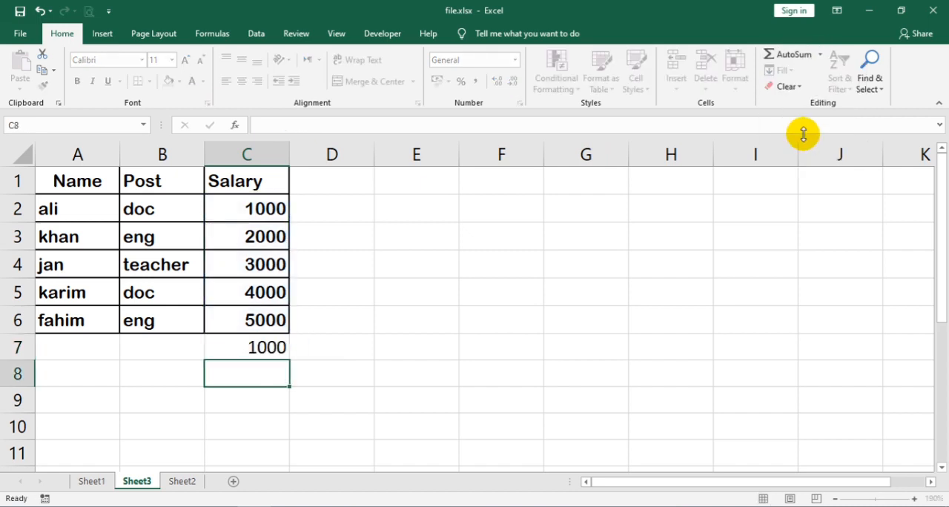
pyautogui.click(255, 214)
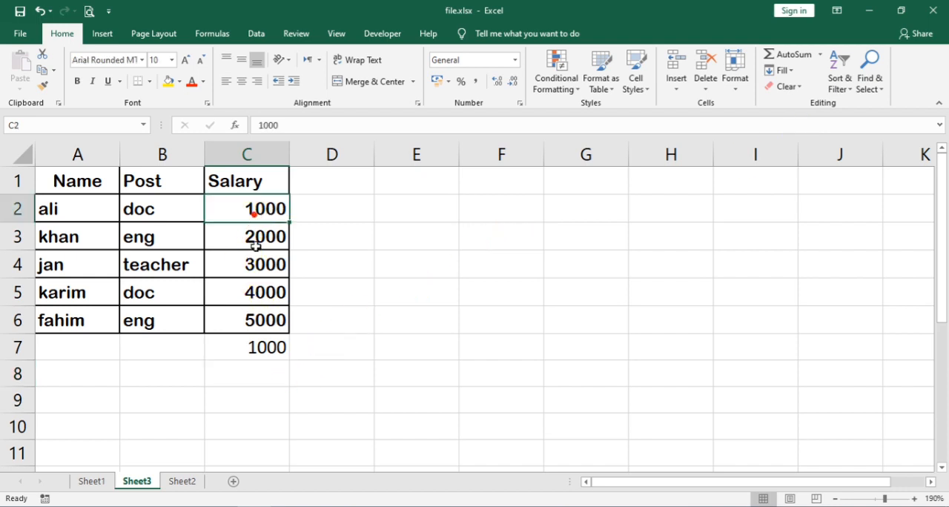
pyautogui.click(256, 356)
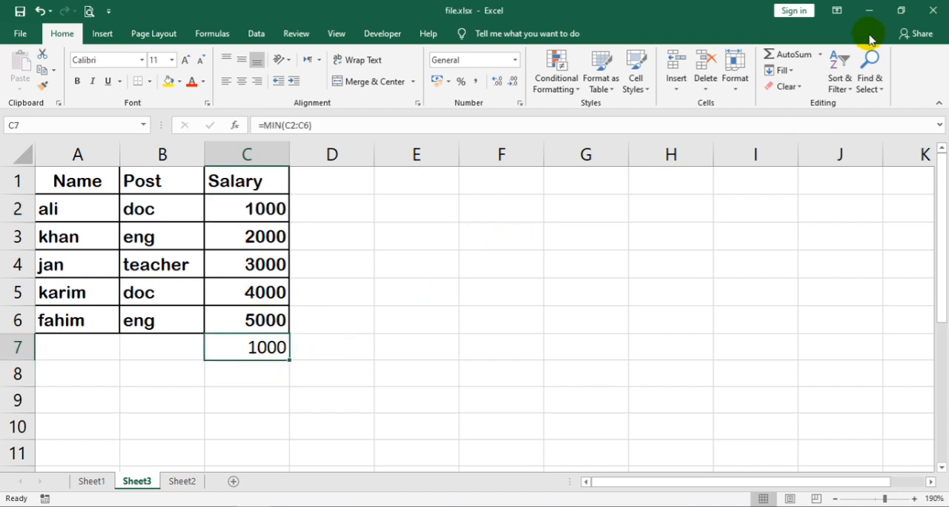
pyautogui.click(820, 57)
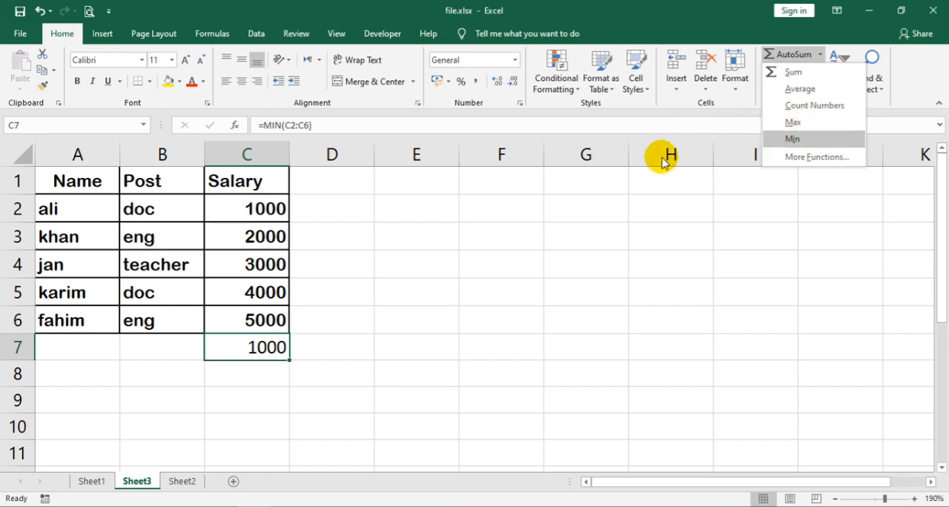
pyautogui.click(335, 356)
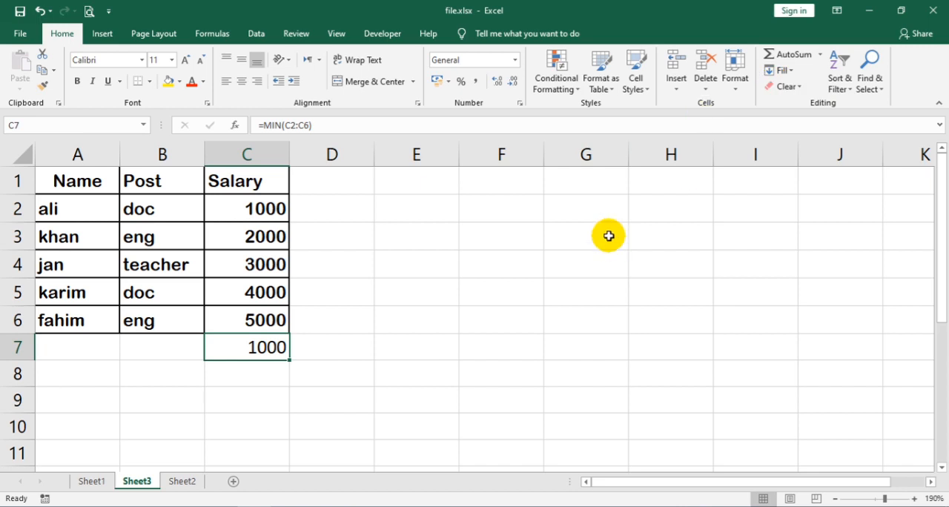
pyautogui.click(791, 71)
pyautogui.click(531, 288)
# Enter a person's first name in the empty cell G5
pyautogui.click(575, 290)
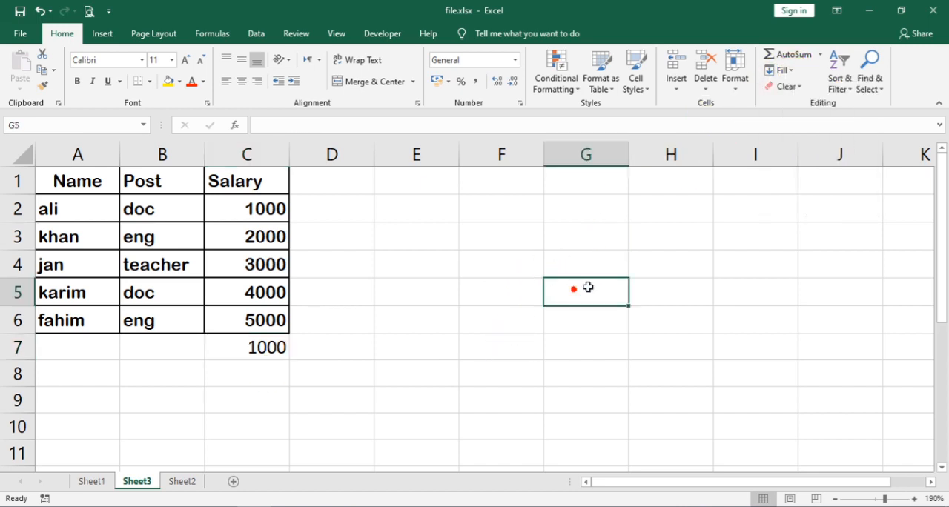
pyautogui.click(782, 70)
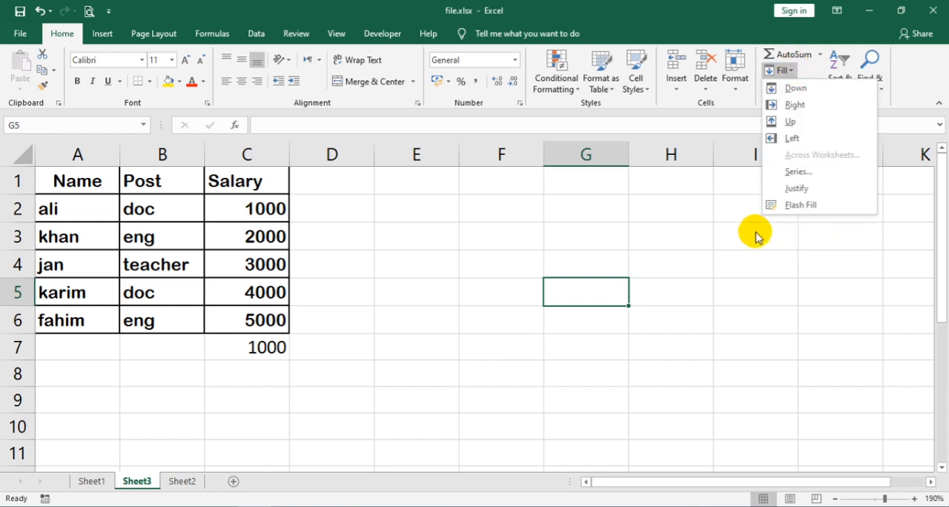
pyautogui.click(581, 296)
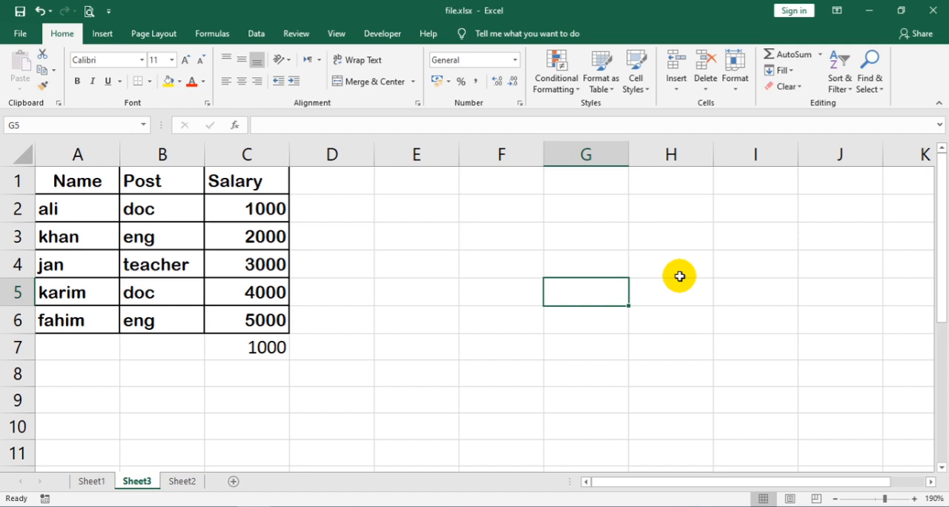
pyautogui.write('FA')
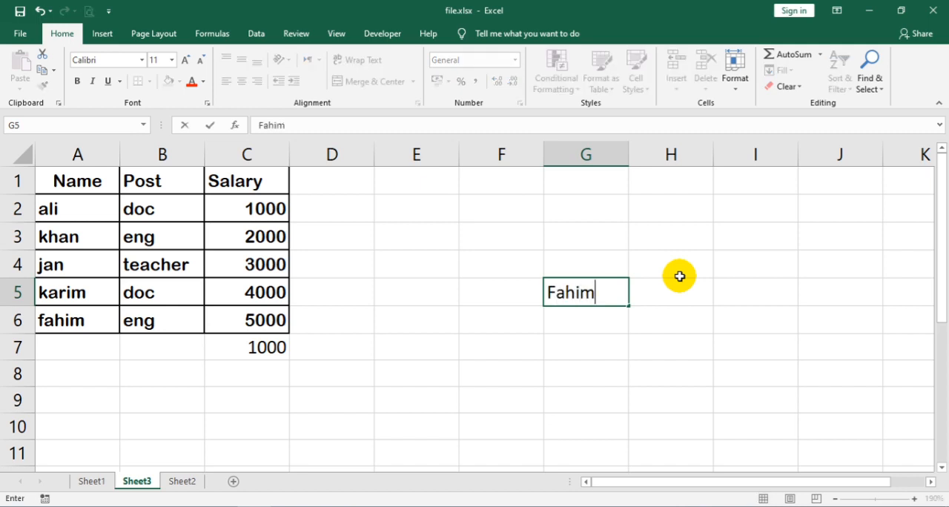
pyautogui.click(524, 337)
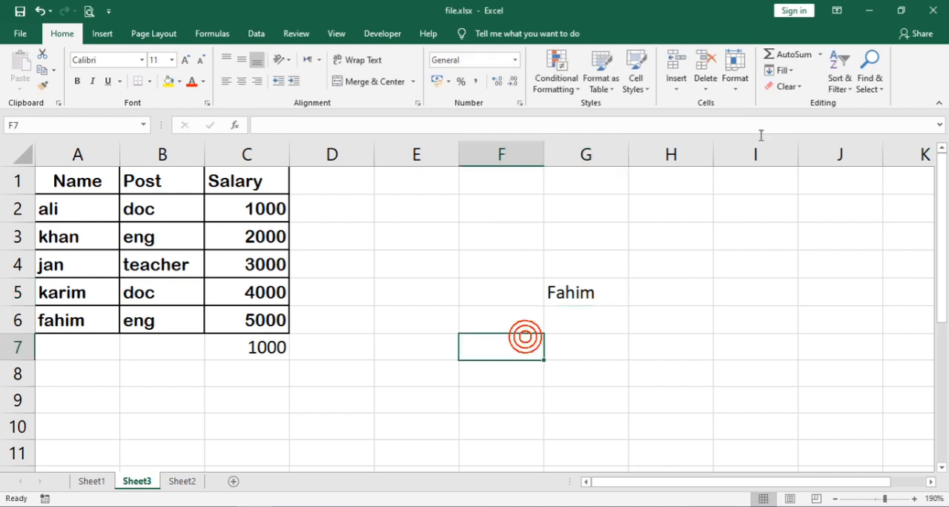
pyautogui.click(550, 299)
# Fill the name in cell G5 down through cell G10
pyautogui.click(786, 70)
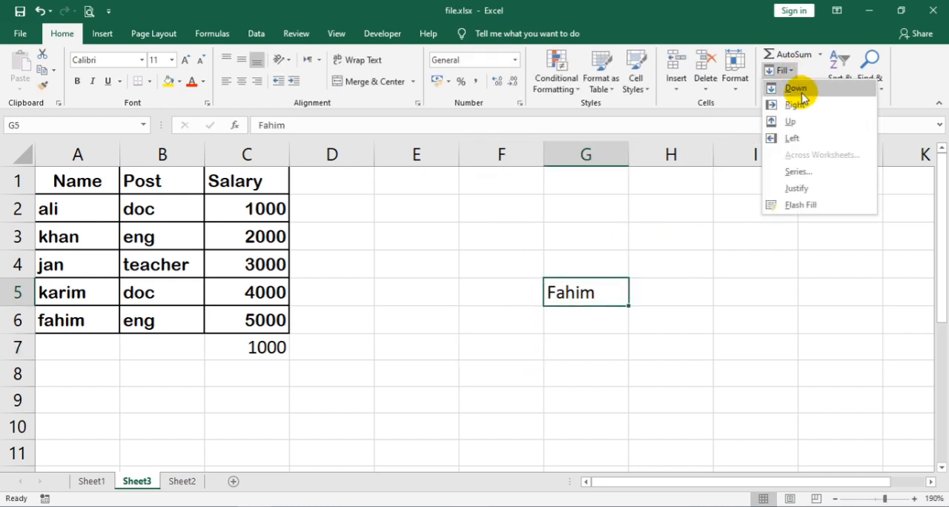
pyautogui.click(588, 345)
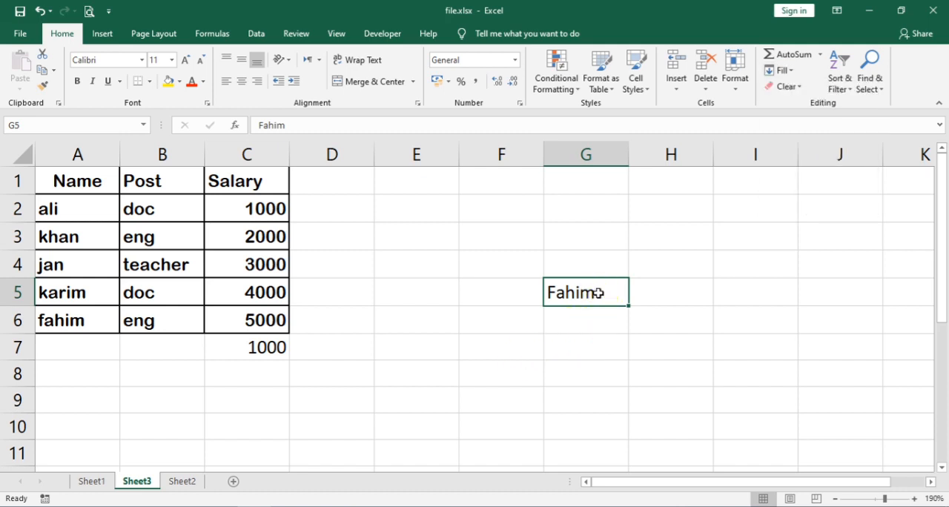
pyautogui.moveTo(597, 293); pyautogui.dragTo(599, 427)
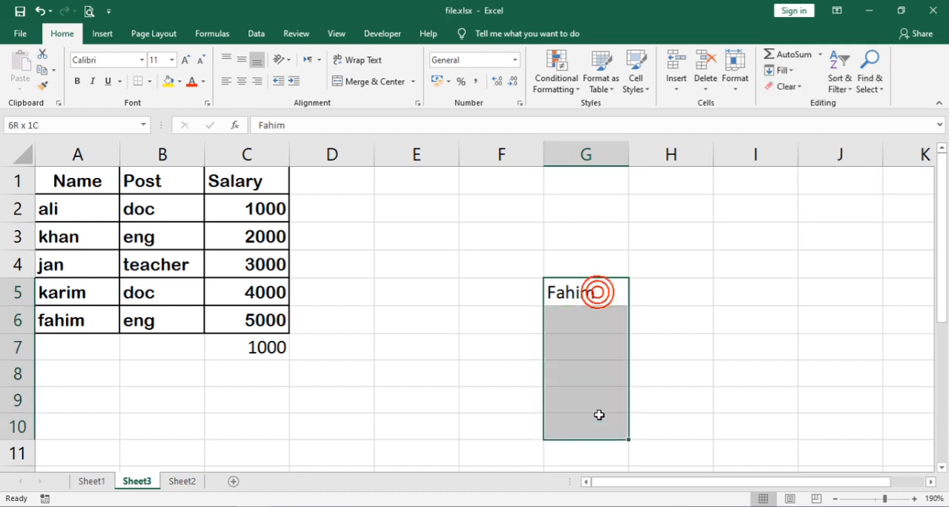
pyautogui.click(793, 72)
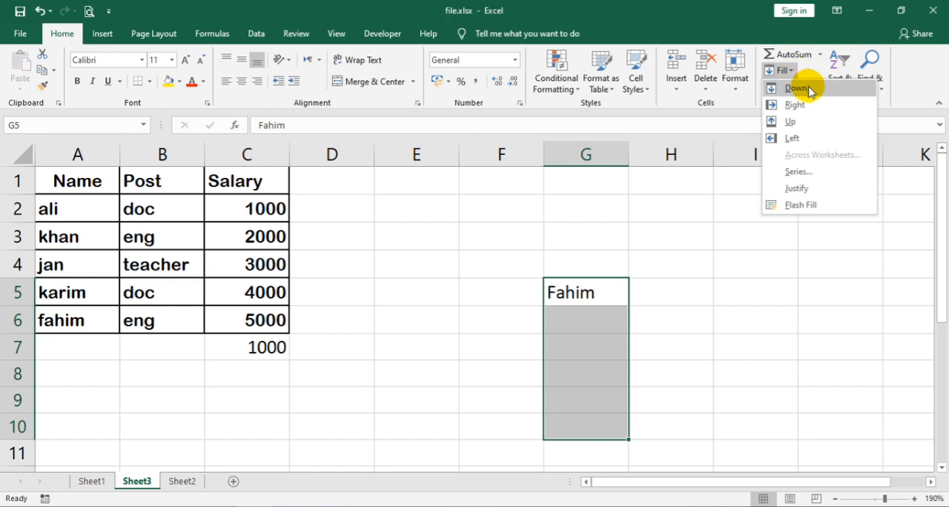
pyautogui.click(797, 88)
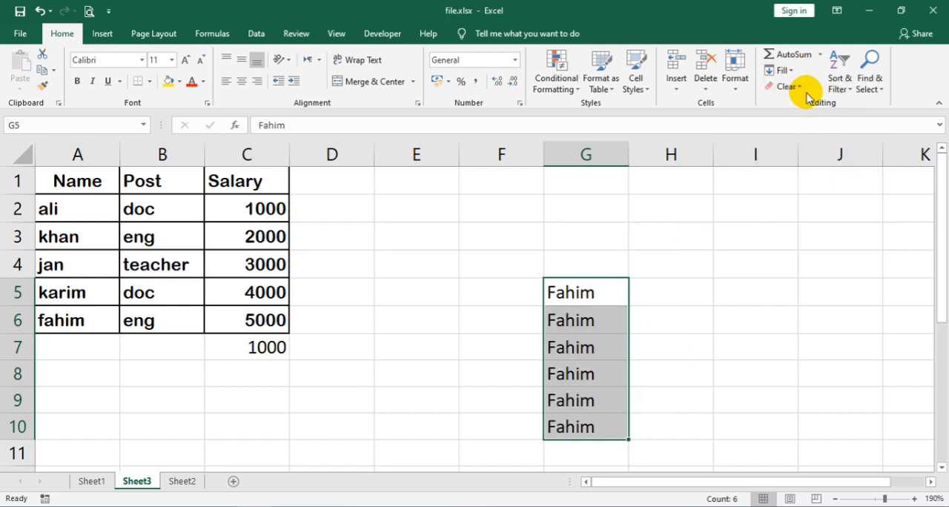
# Fill the name in cell G5 to the right through cell K5
pyautogui.click(785, 70)
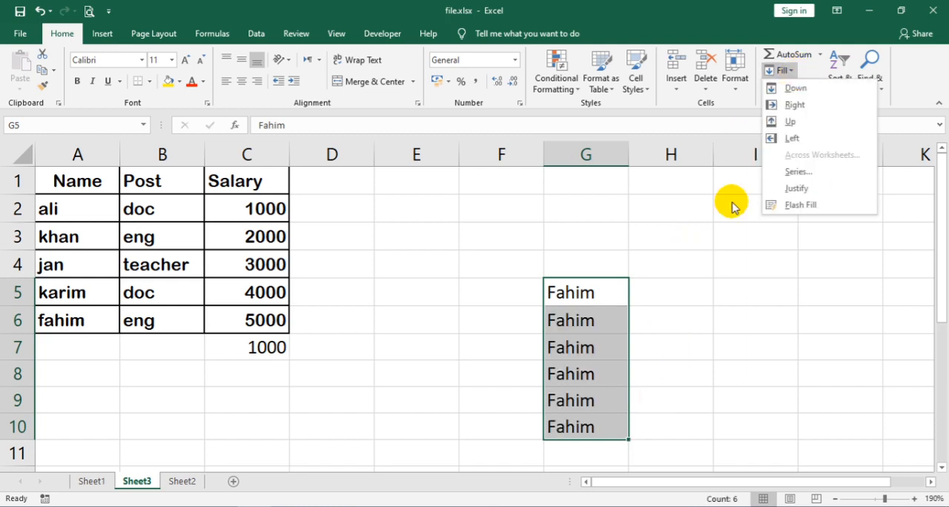
pyautogui.click(776, 89)
pyautogui.moveTo(610, 293); pyautogui.dragTo(893, 289)
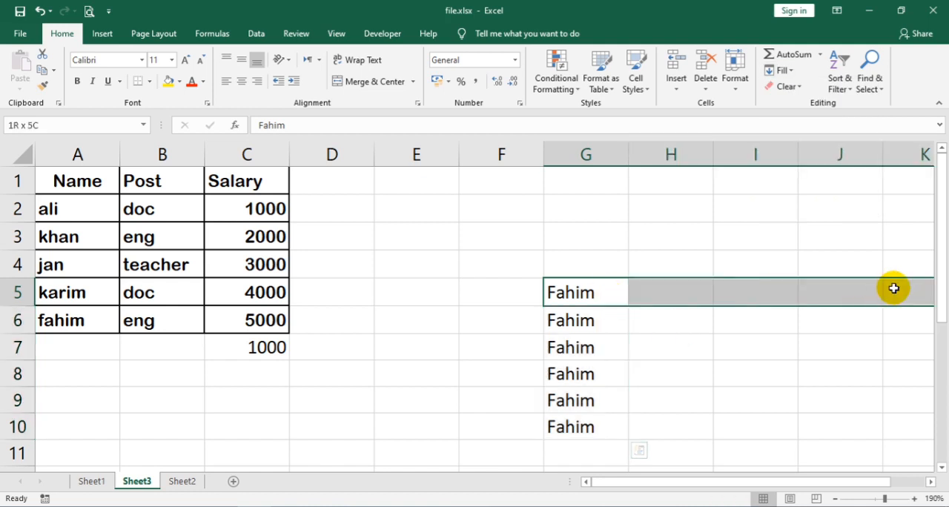
pyautogui.click(789, 88)
pyautogui.click(785, 71)
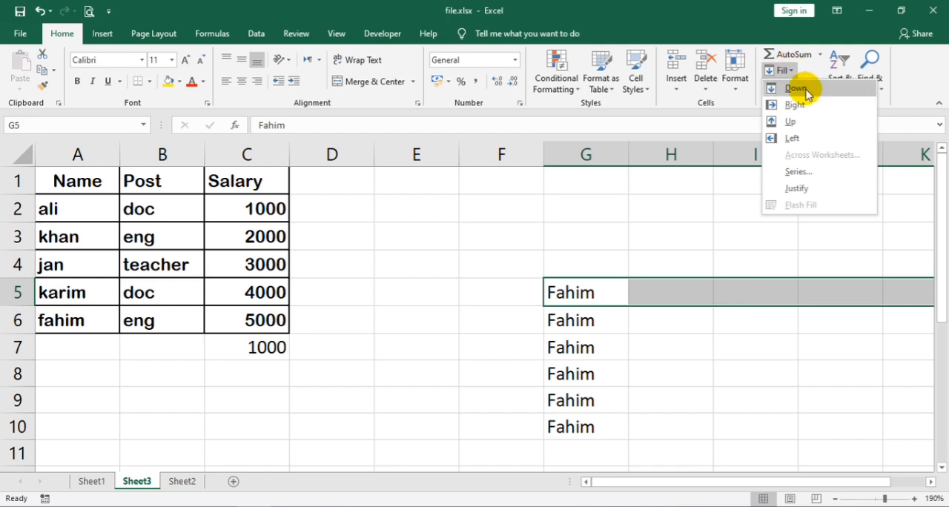
pyautogui.click(815, 106)
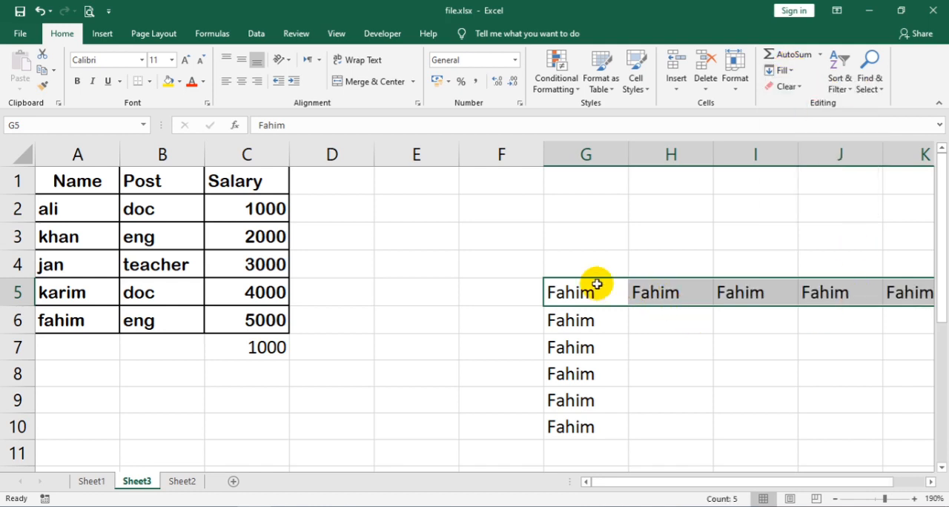
# Fill the name in cell G5 upward through cell G1
pyautogui.moveTo(597, 292); pyautogui.dragTo(585, 178)
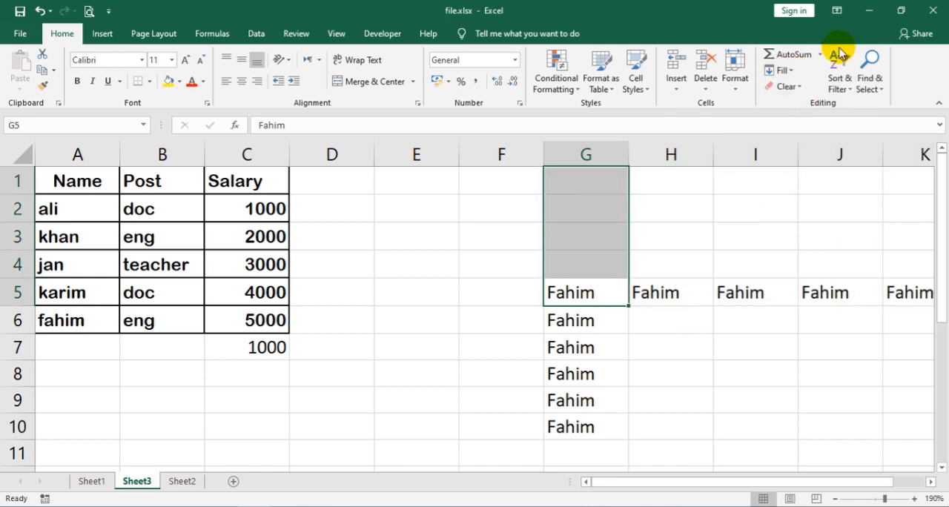
pyautogui.click(791, 70)
pyautogui.click(815, 119)
# Fill the names in G5:G6 to the left through column E
pyautogui.moveTo(586, 306); pyautogui.dragTo(395, 312)
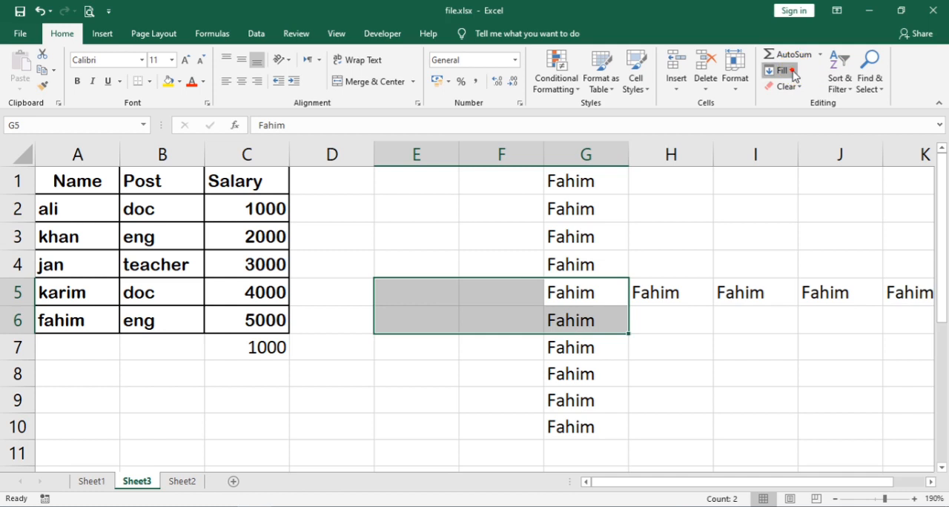
pyautogui.click(790, 70)
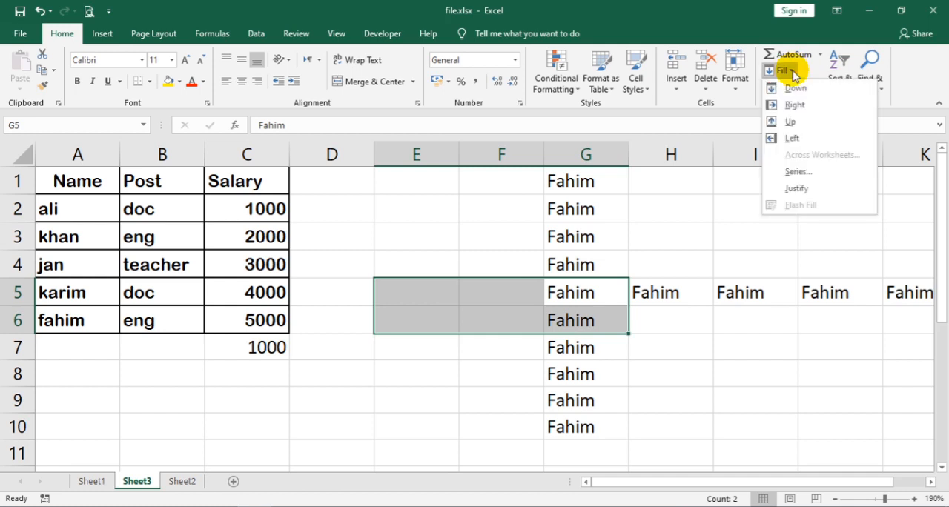
pyautogui.click(805, 138)
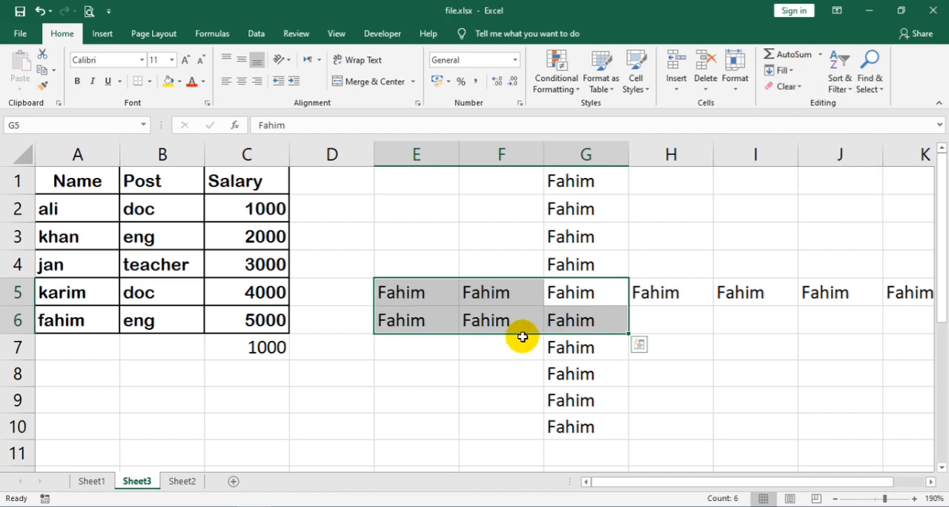
# Format the table range A1:C7 with a red font colour, a light blue fill and bold text
pyautogui.click(511, 379)
pyautogui.moveTo(74, 186); pyautogui.dragTo(281, 319)
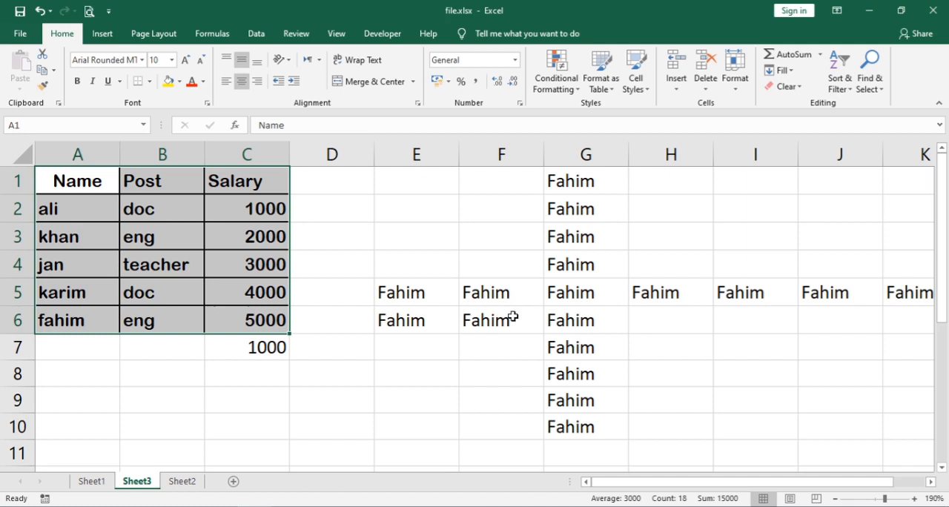
pyautogui.click(509, 318)
pyautogui.moveTo(93, 183); pyautogui.dragTo(254, 347)
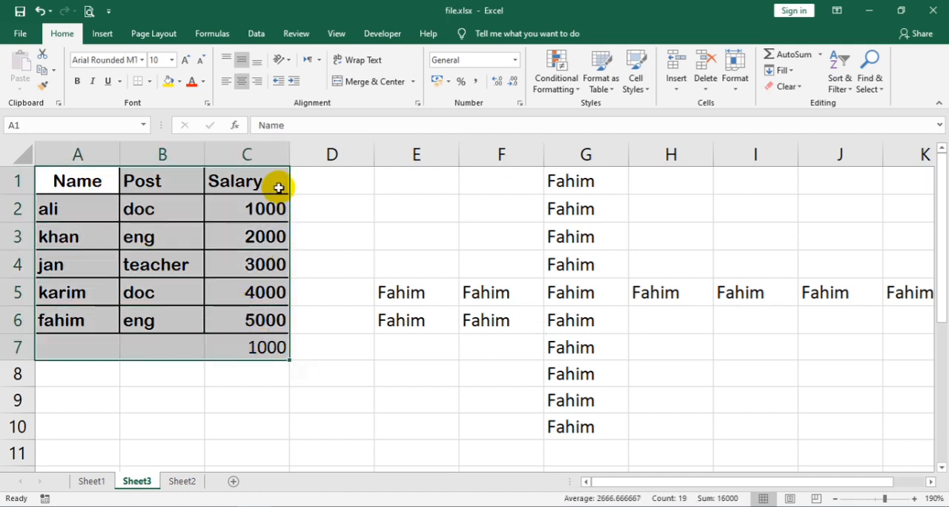
pyautogui.click(191, 85)
pyautogui.click(180, 81)
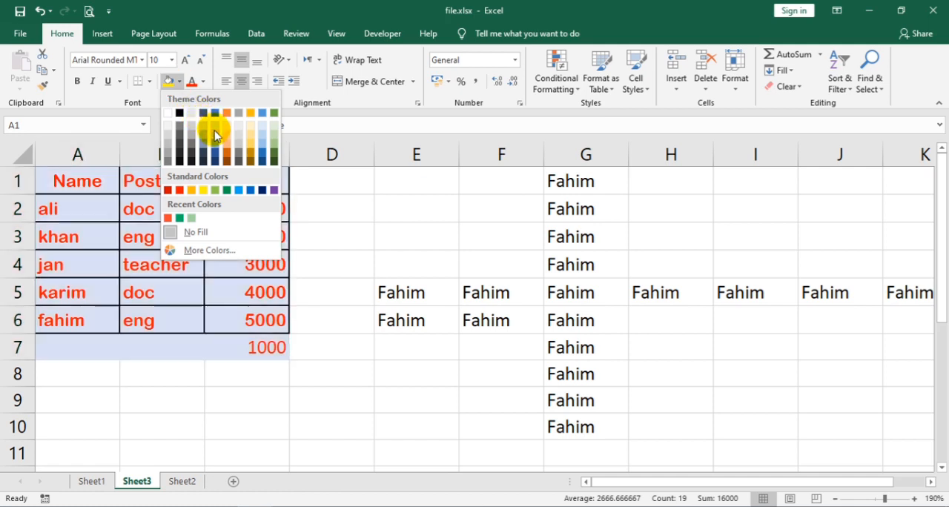
pyautogui.click(214, 131)
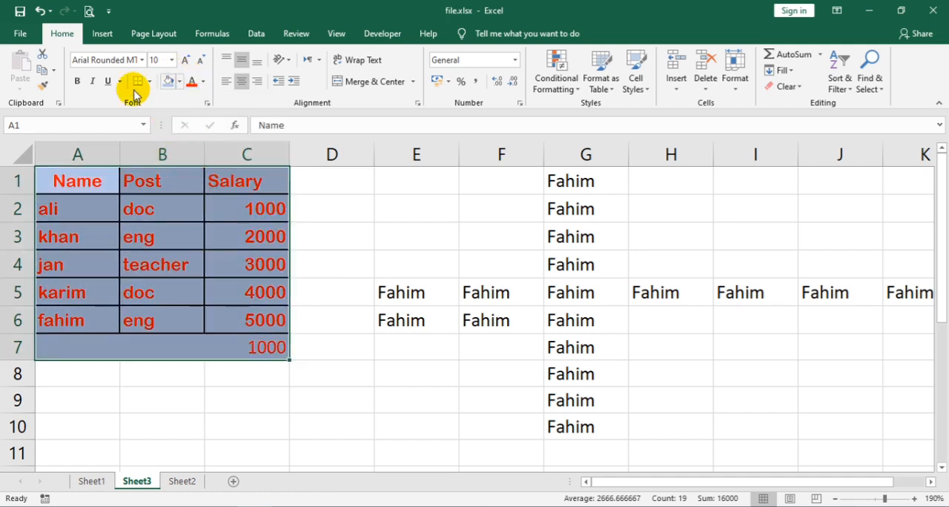
pyautogui.click(77, 83)
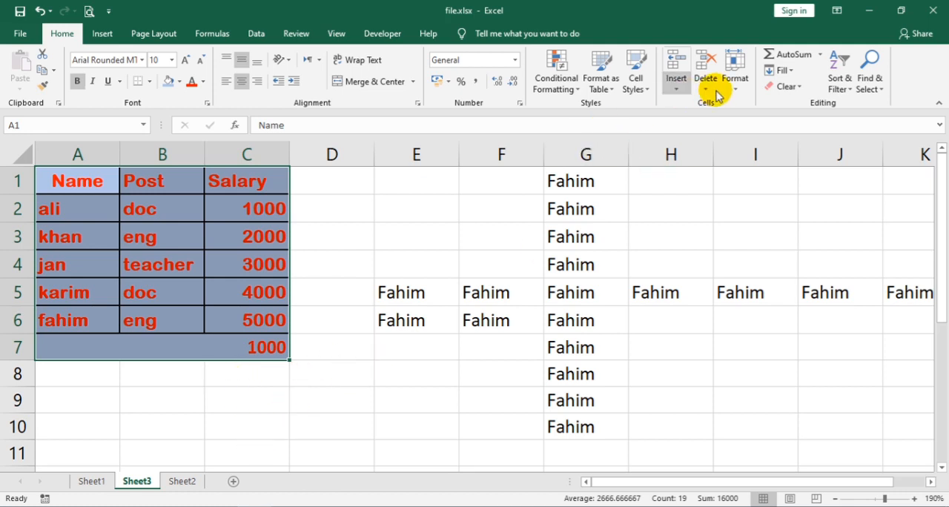
# Add two new blank worksheets after Sheet3
pyautogui.click(784, 72)
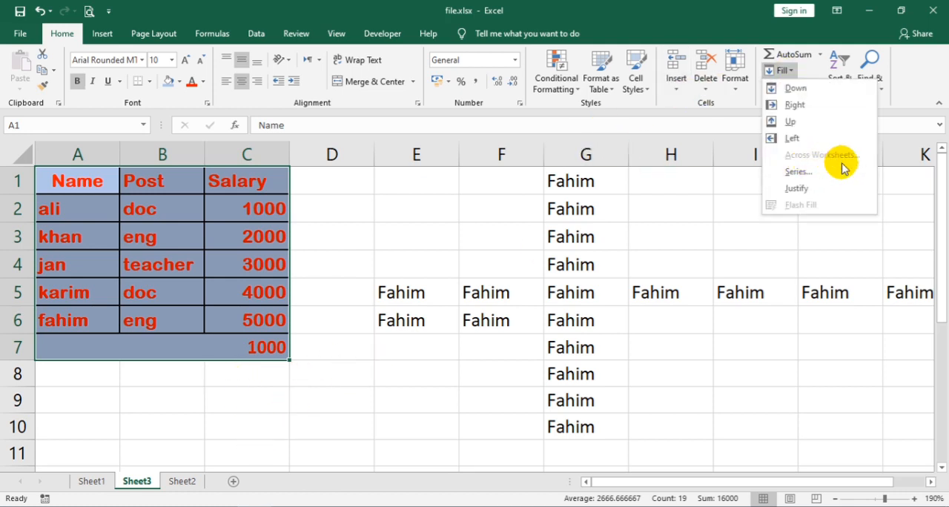
pyautogui.click(207, 392)
pyautogui.click(236, 480)
pyautogui.click(272, 481)
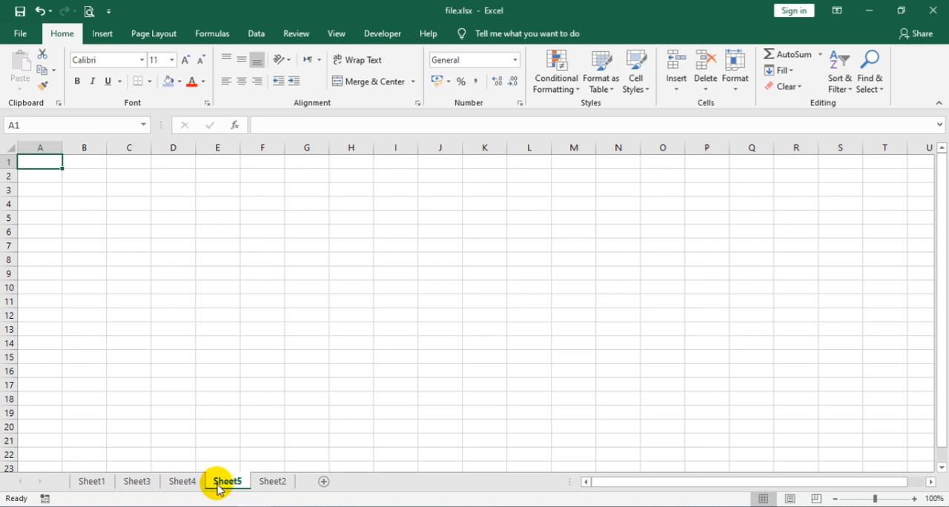
# Group Sheet3, Sheet4 and Sheet5, keeping the table range A1:C7 on Sheet3 selected
pyautogui.click(138, 481)
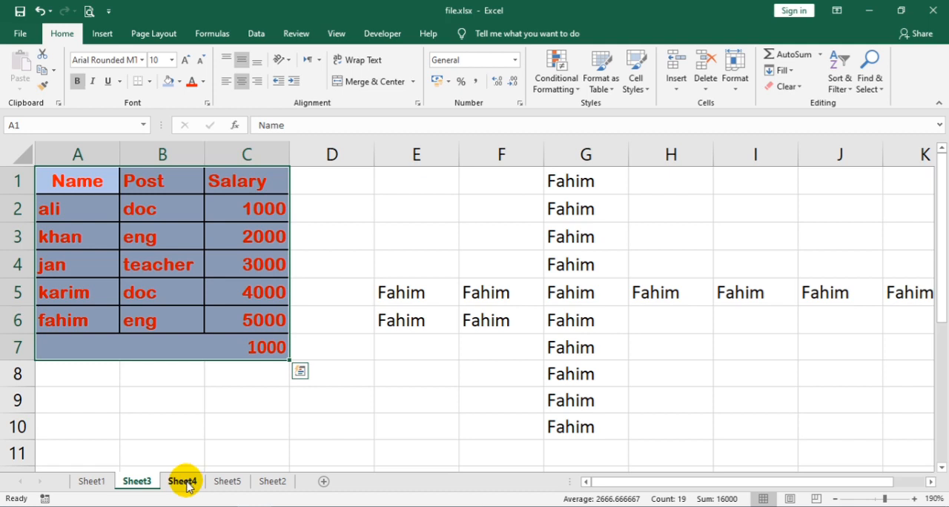
pyautogui.keyDown('ctrl'); pyautogui.click(185, 483); pyautogui.keyUp('ctrl')
pyautogui.keyDown('ctrl'); pyautogui.click(219, 484); pyautogui.keyUp('ctrl')
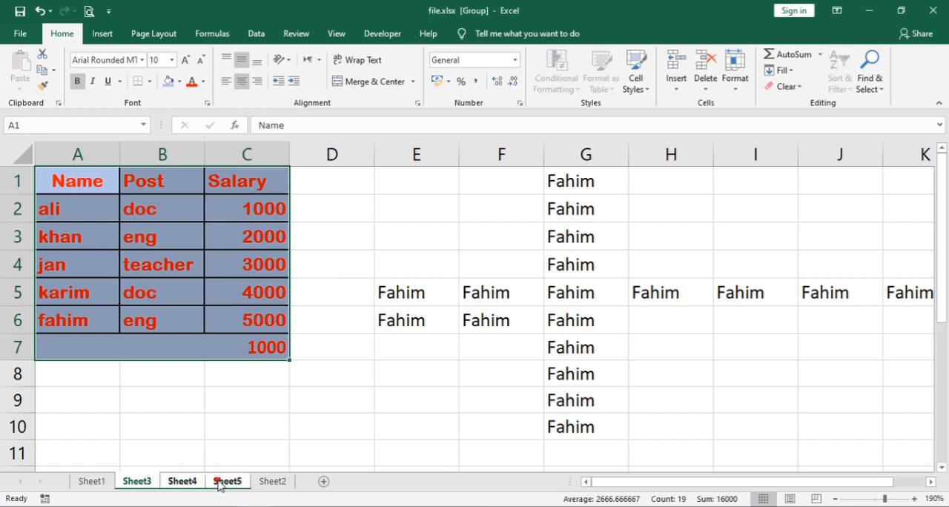
# Fill the selected table range across the grouped worksheets with the All option
pyautogui.click(782, 70)
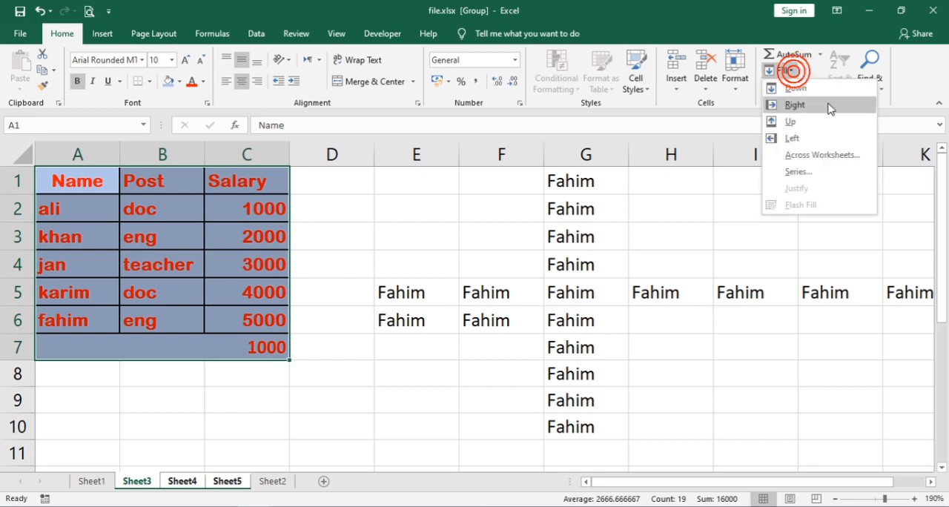
pyautogui.click(822, 155)
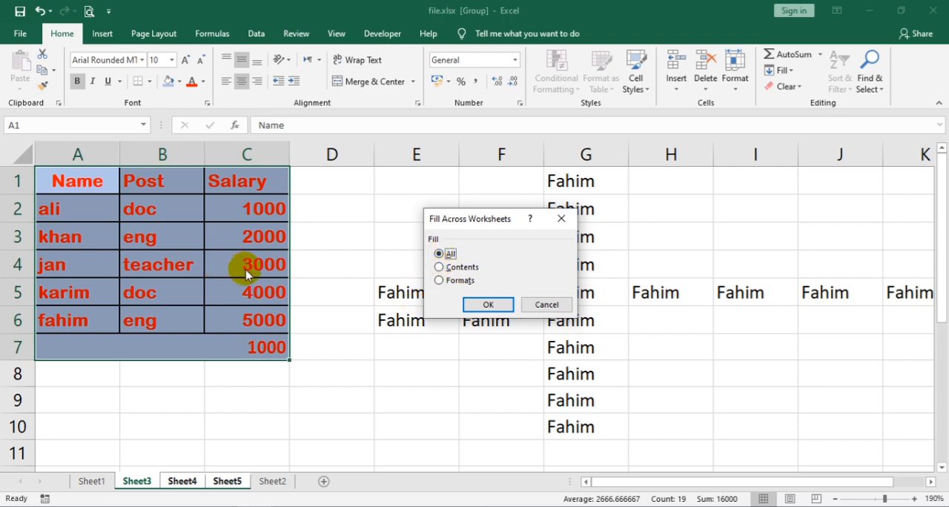
pyautogui.click(491, 310)
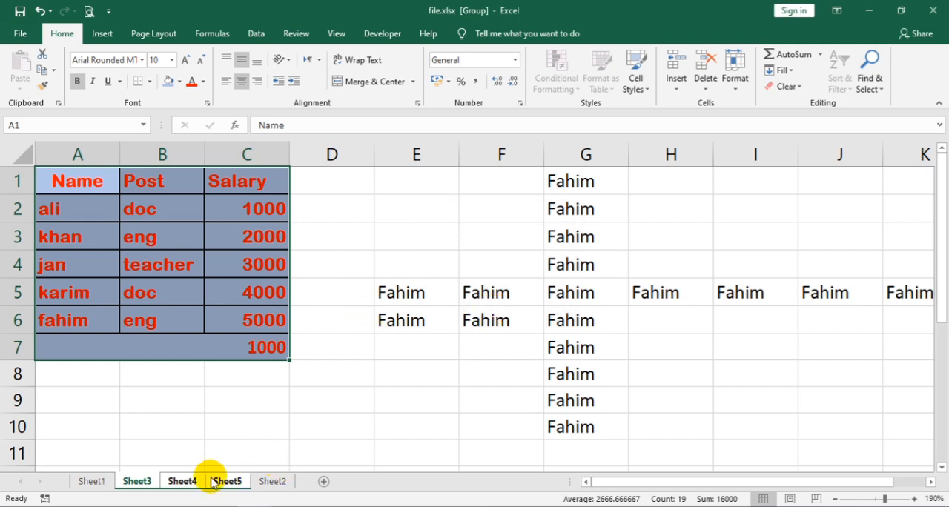
# Check the table copied to Sheet4, undo the fill across worksheets and return to Sheet3
pyautogui.click(185, 481)
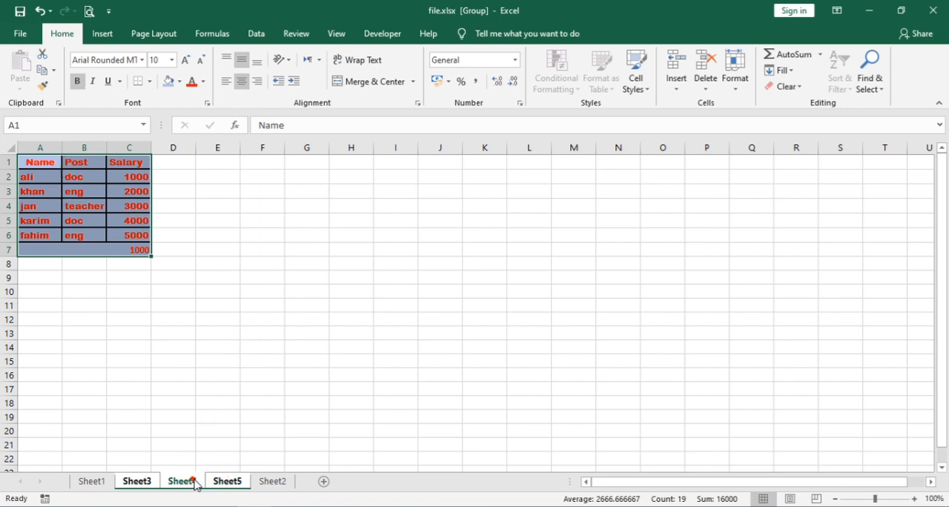
pyautogui.click(305, 348)
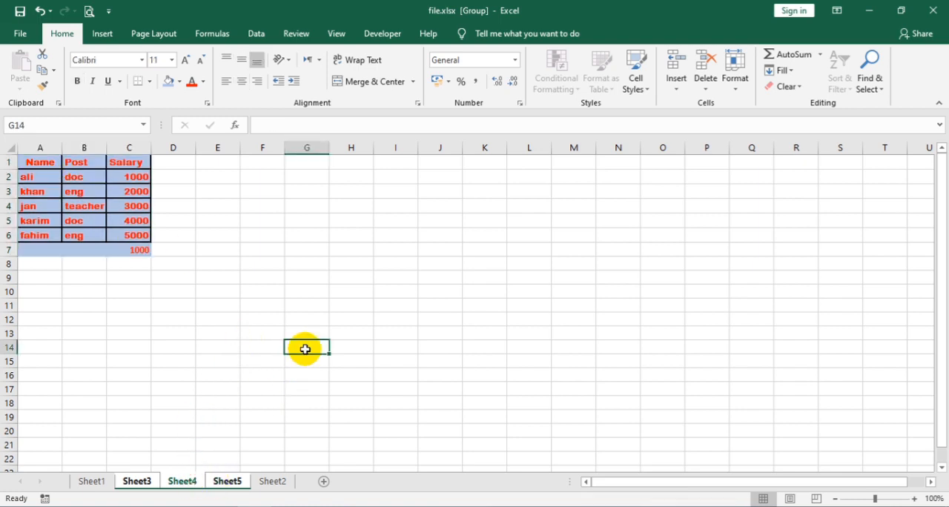
pyautogui.hotkey('ctrl', 'pageup')
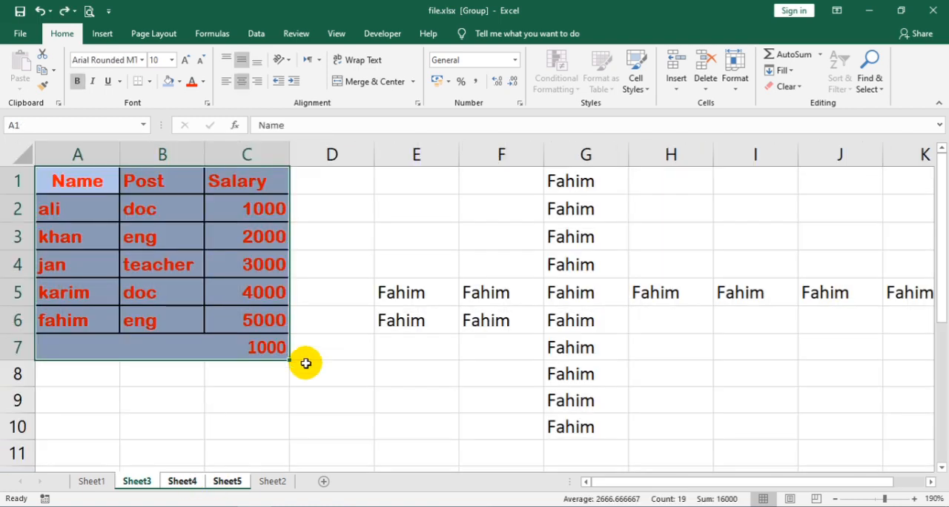
pyautogui.click(229, 483)
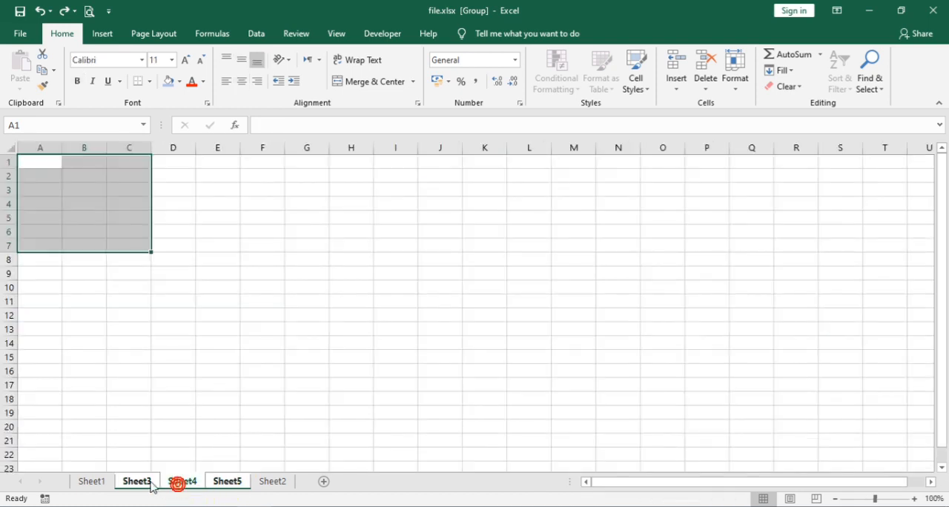
pyautogui.click(151, 484)
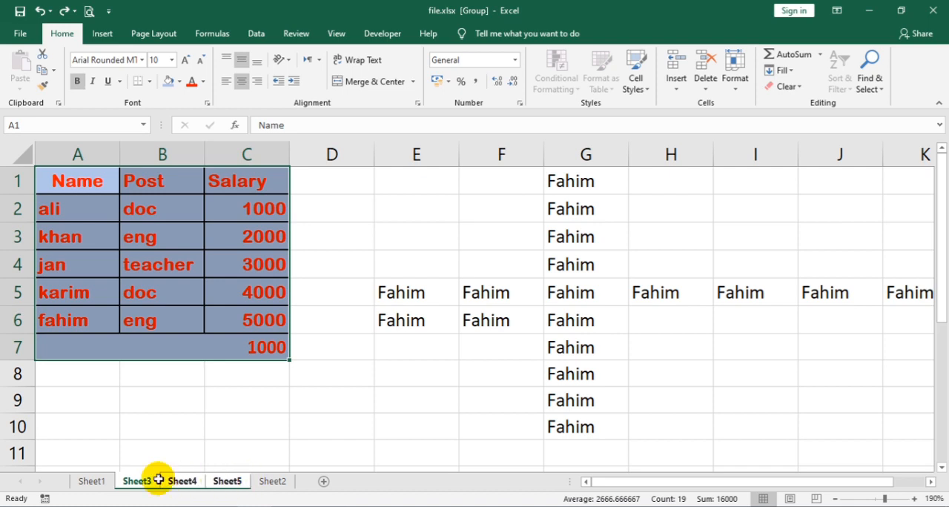
# Fill only the contents of the table range A1:C7 across the grouped worksheets
pyautogui.click(787, 74)
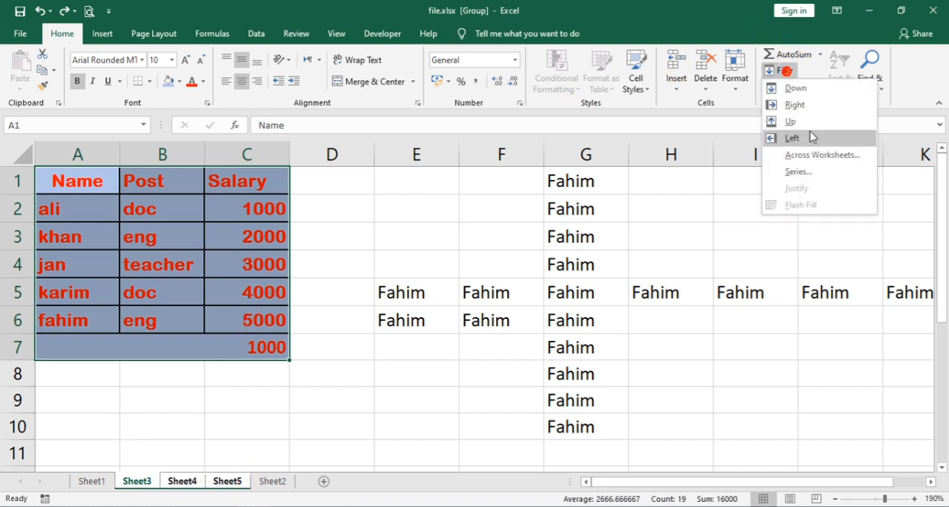
pyautogui.click(809, 154)
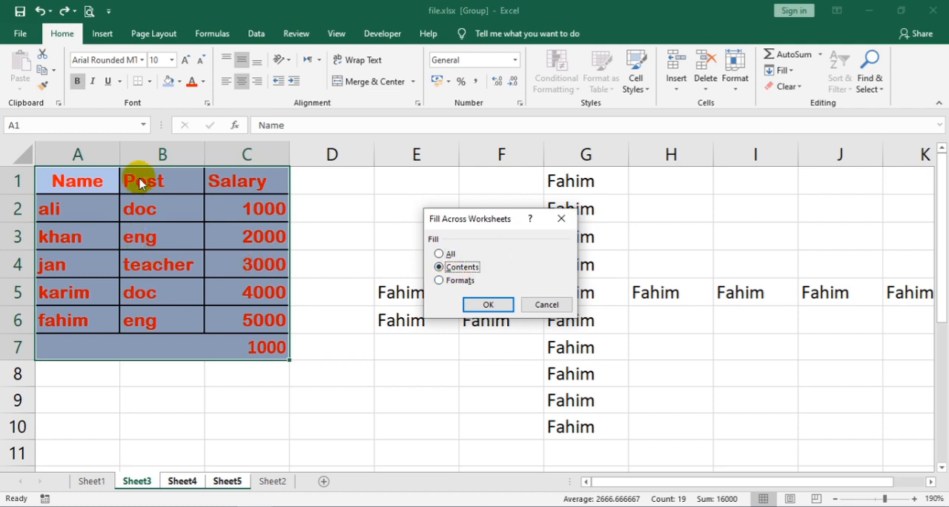
pyautogui.click(488, 304)
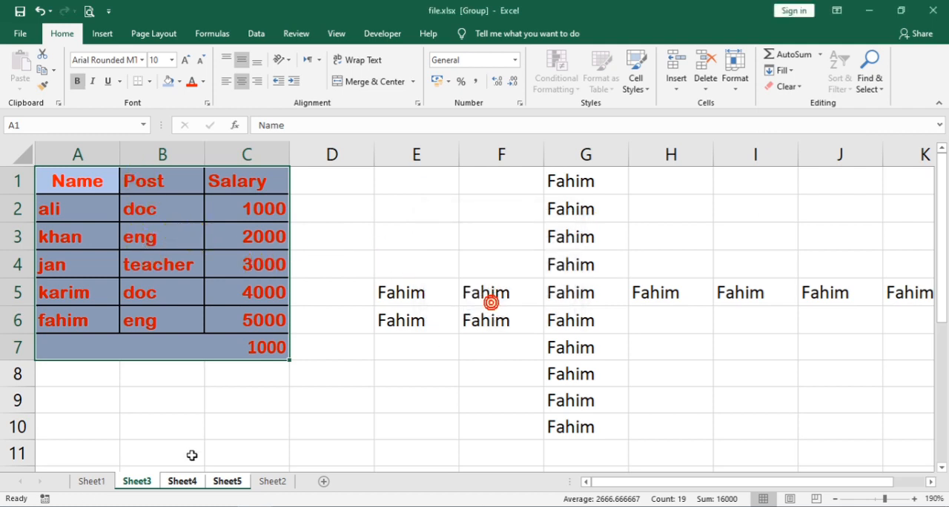
# Review the copied table contents on the other grouped sheets, Sheet4 and Sheet5, and return to Sheet3
pyautogui.click(187, 480)
pyautogui.click(225, 482)
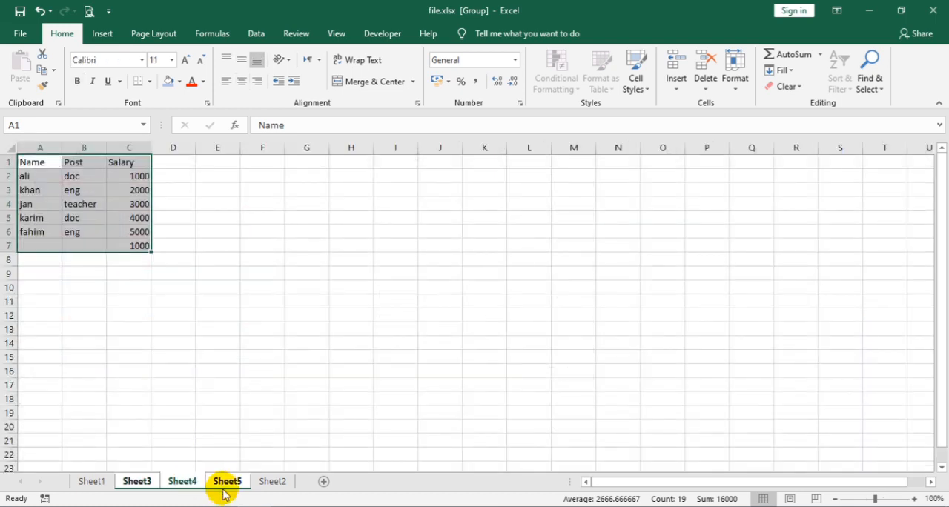
pyautogui.click(191, 482)
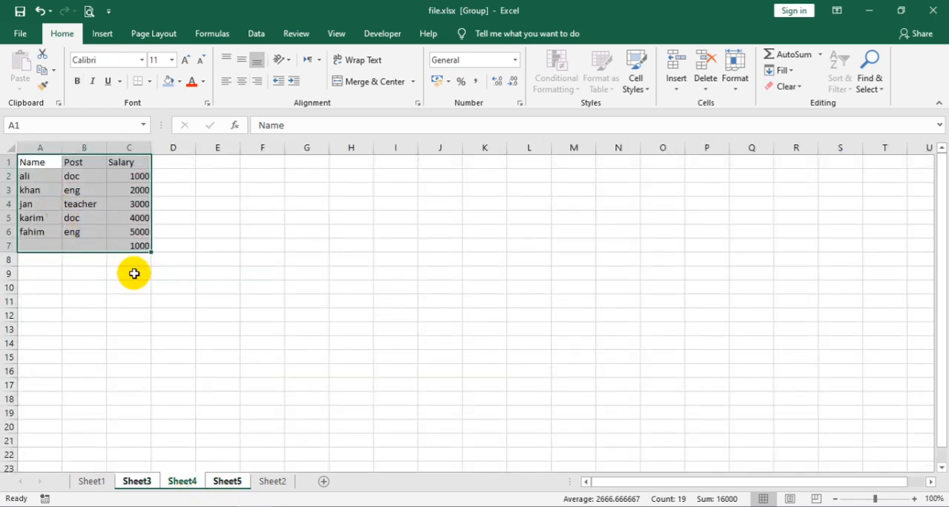
pyautogui.click(155, 480)
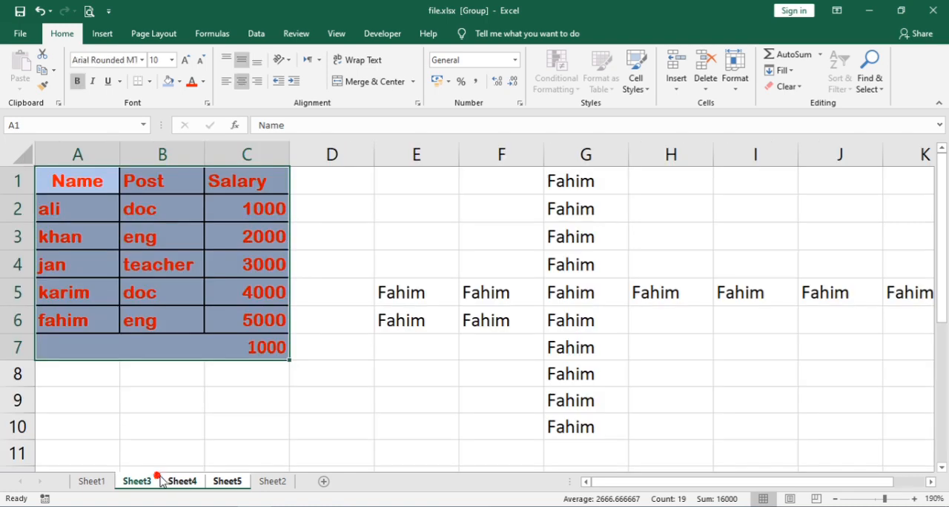
pyautogui.keyDown('ctrl'); pyautogui.click(197, 482); pyautogui.keyUp('ctrl')
pyautogui.keyDown('ctrl'); pyautogui.click(216, 482); pyautogui.keyUp('ctrl')
pyautogui.keyDown('ctrl'); pyautogui.click(179, 485); pyautogui.keyUp('ctrl')
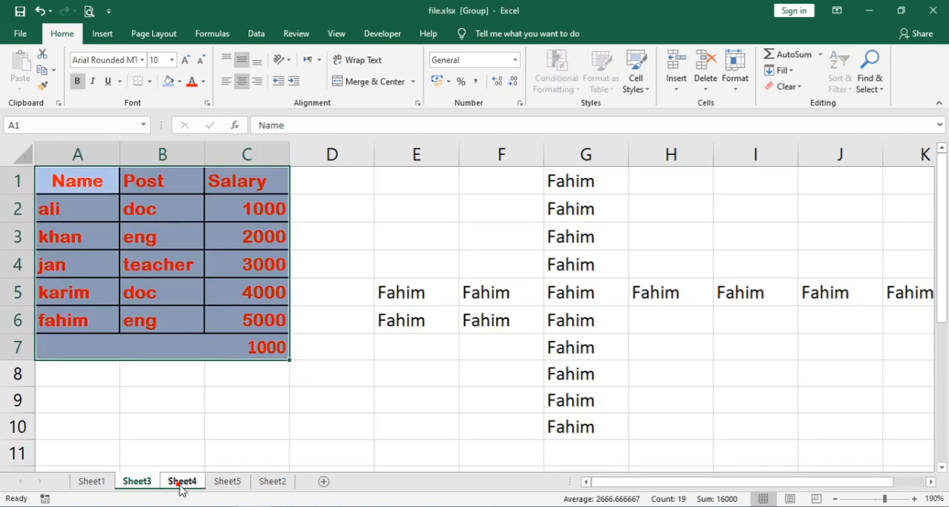
# Fill only the formats of the table range A1:C7 across the grouped worksheets
pyautogui.click(790, 71)
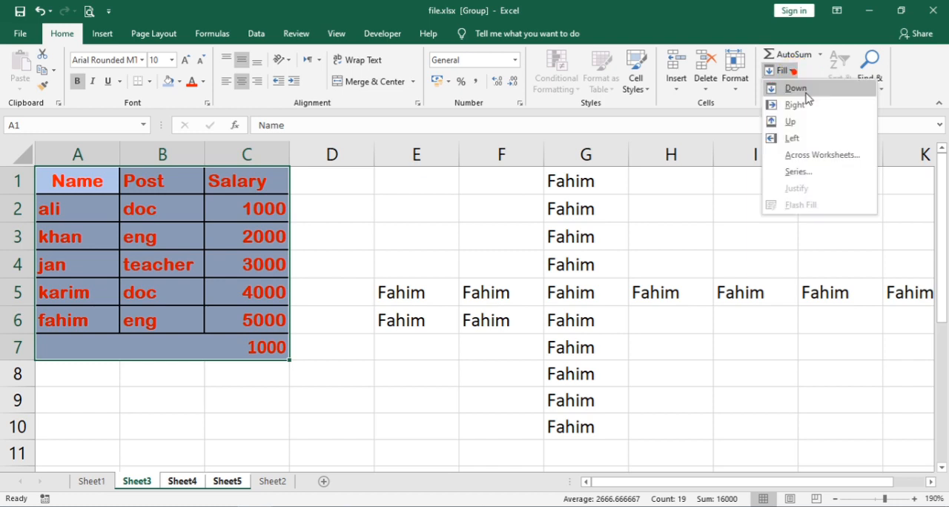
pyautogui.click(821, 157)
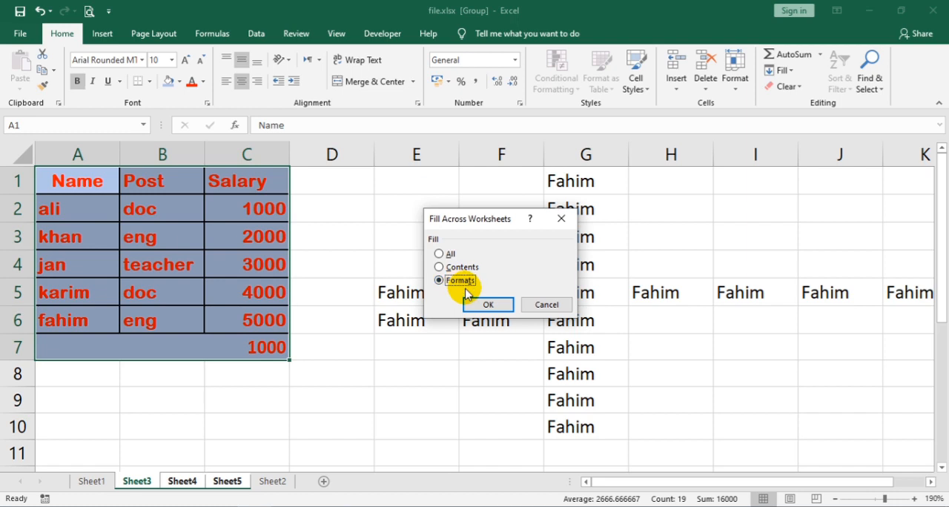
pyautogui.click(489, 305)
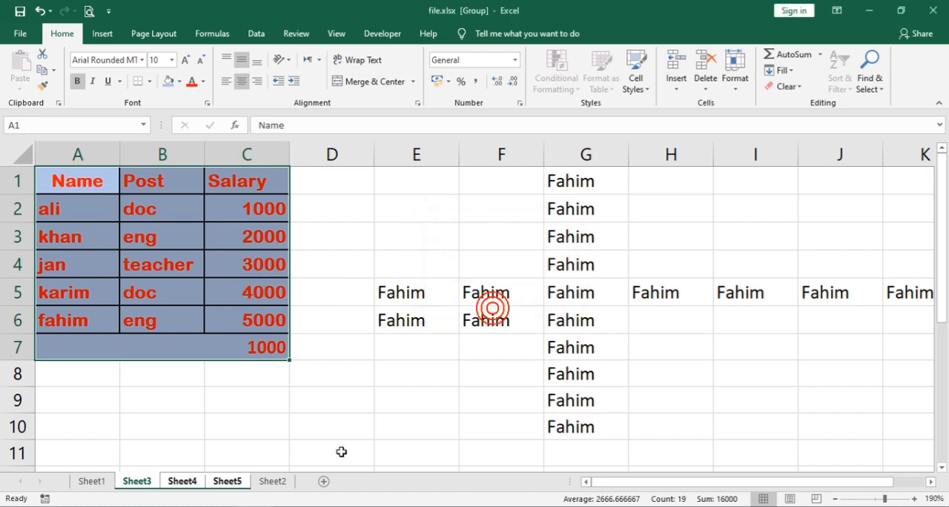
# Check the filled table on Sheet5 and undo the last fill across worksheets
pyautogui.click(237, 481)
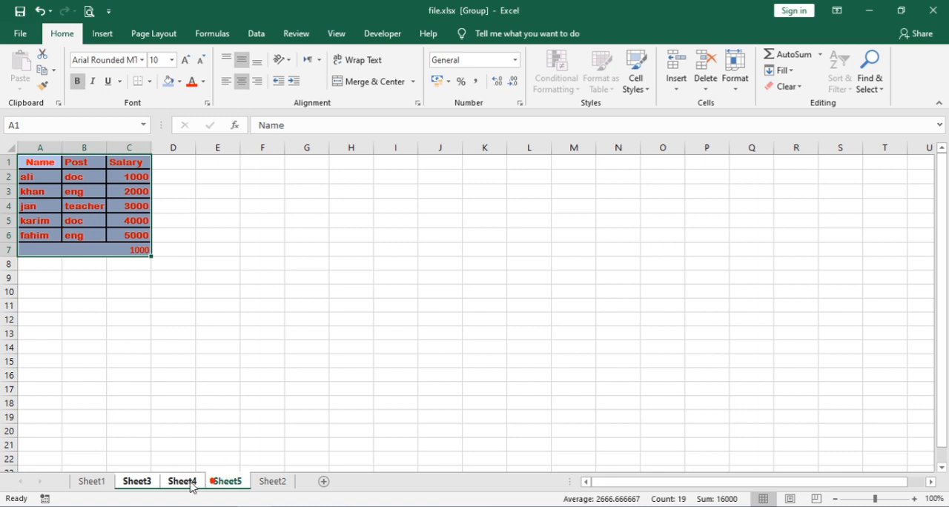
pyautogui.click(201, 460)
pyautogui.hotkey('ctrl', 'z')
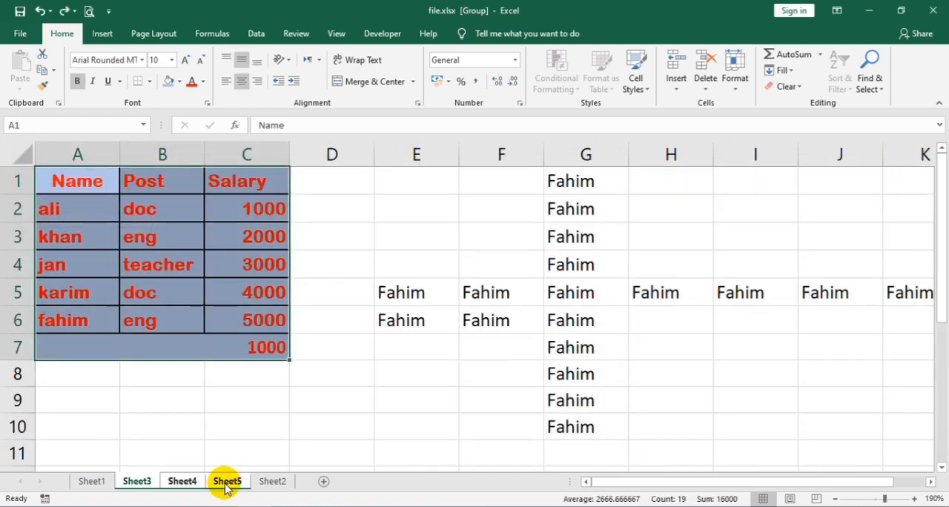
# Insert a new blank worksheet after Sheet5 and group it with Sheet3
pyautogui.click(227, 483)
pyautogui.click(306, 440)
pyautogui.click(323, 481)
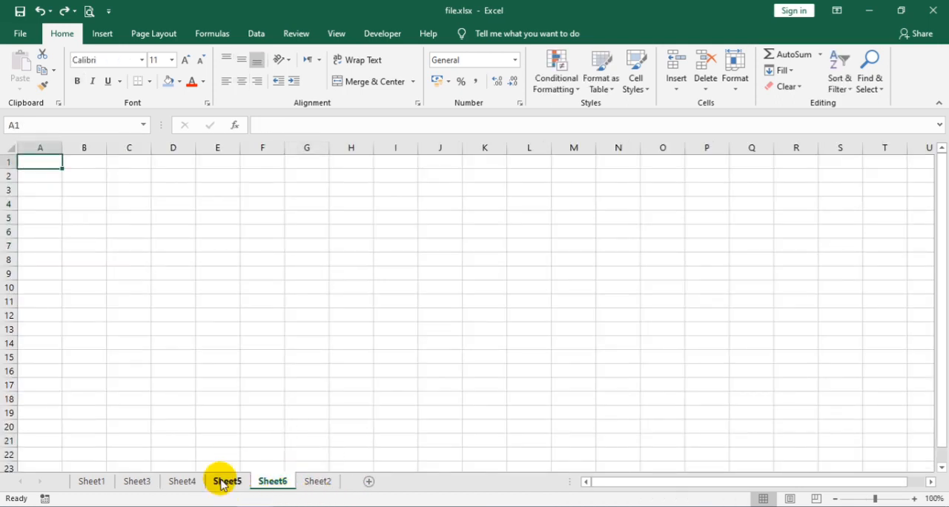
pyautogui.click(152, 483)
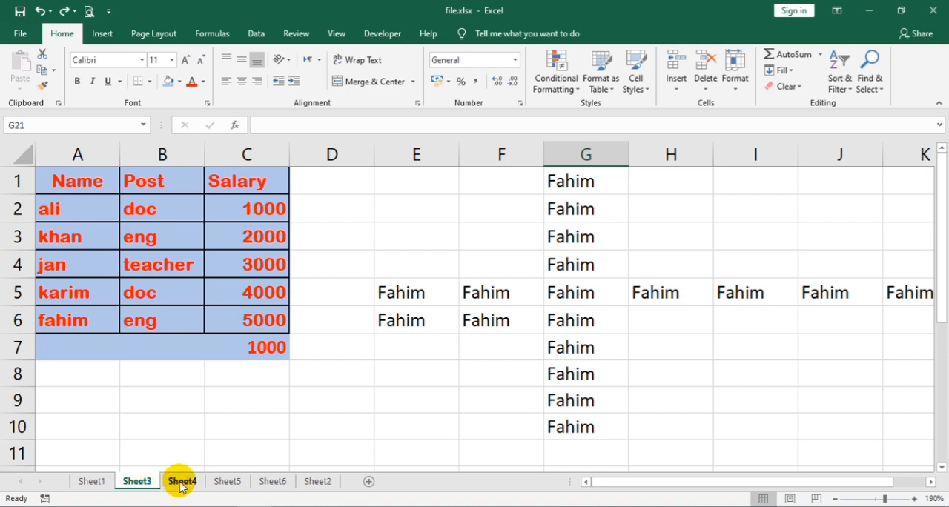
pyautogui.keyDown('ctrl'); pyautogui.click(285, 485); pyautogui.keyUp('ctrl')
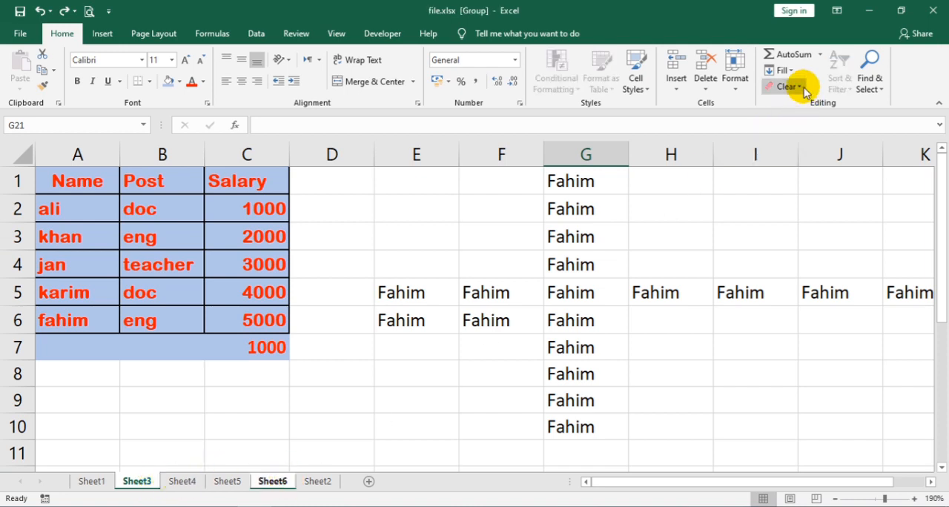
# Try to fill everything from empty cell G21 of Sheet3 across the grouped worksheets, check Sheet6 and return to Sheet3
pyautogui.click(786, 70)
pyautogui.click(810, 155)
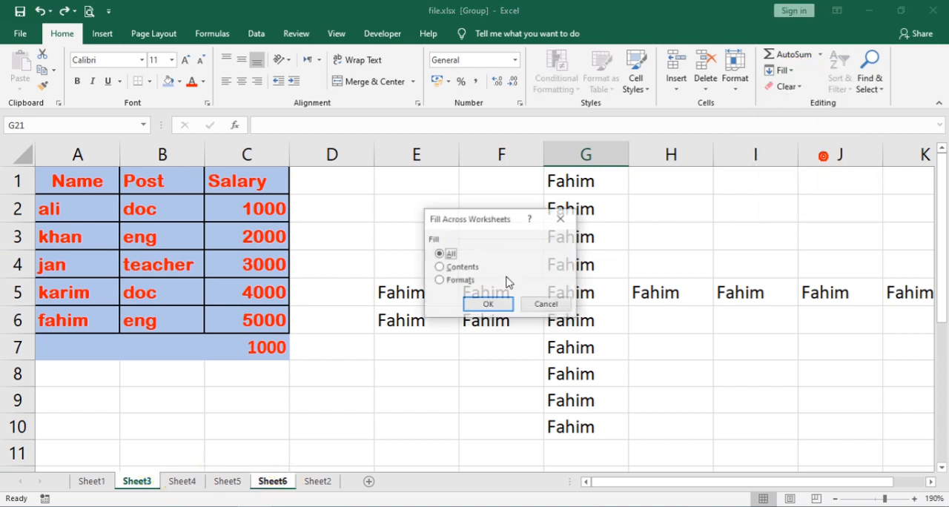
pyautogui.click(488, 304)
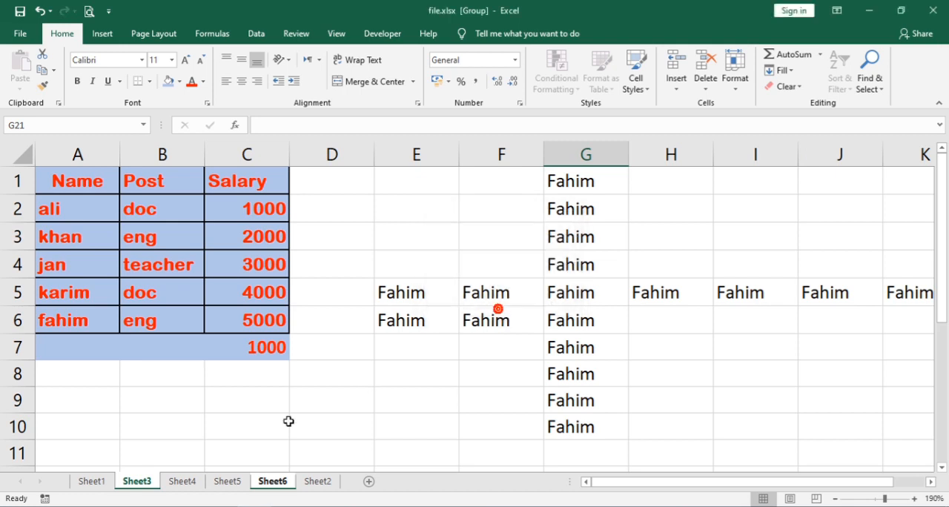
pyautogui.click(279, 444)
pyautogui.click(273, 484)
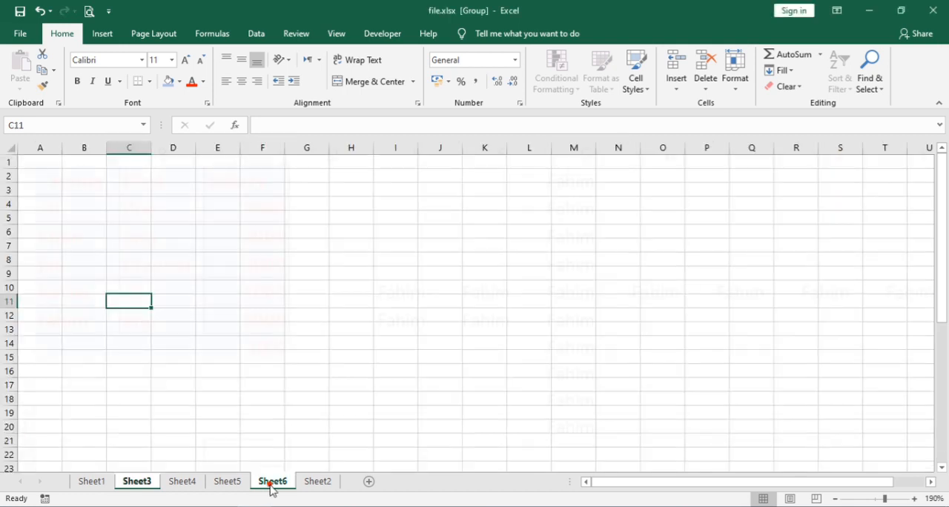
pyautogui.click(222, 386)
pyautogui.click(145, 474)
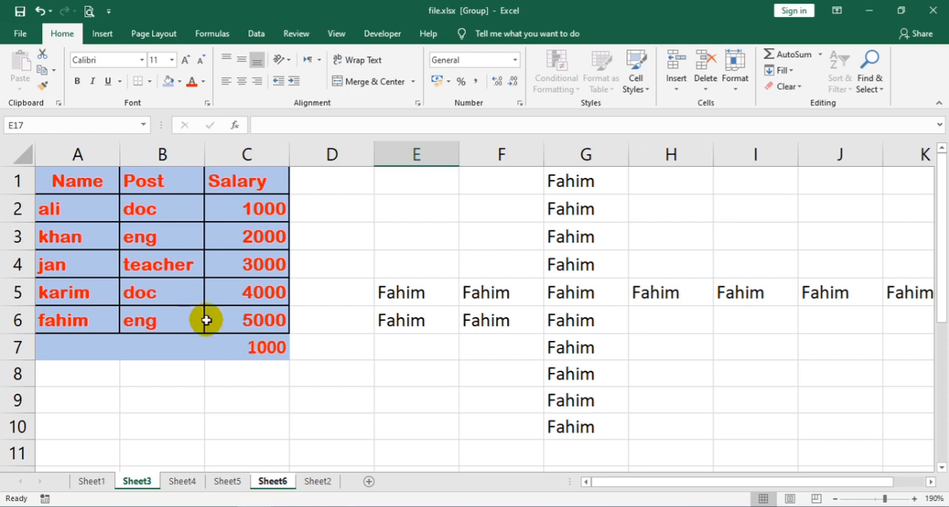
# Fill only the formats of table range A1:C7 from Sheet3 to the grouped Sheet6 and view Sheet6
pyautogui.moveTo(64, 180); pyautogui.dragTo(255, 345)
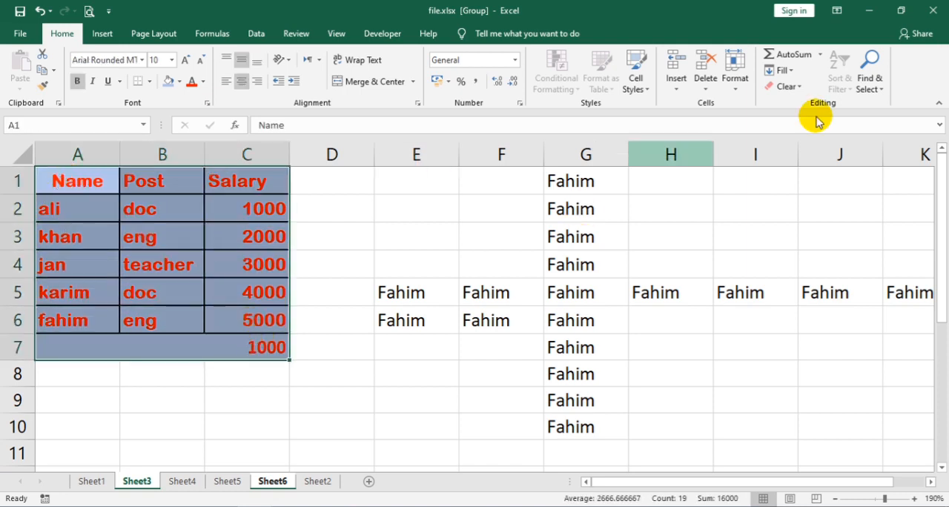
pyautogui.click(780, 70)
pyautogui.click(808, 155)
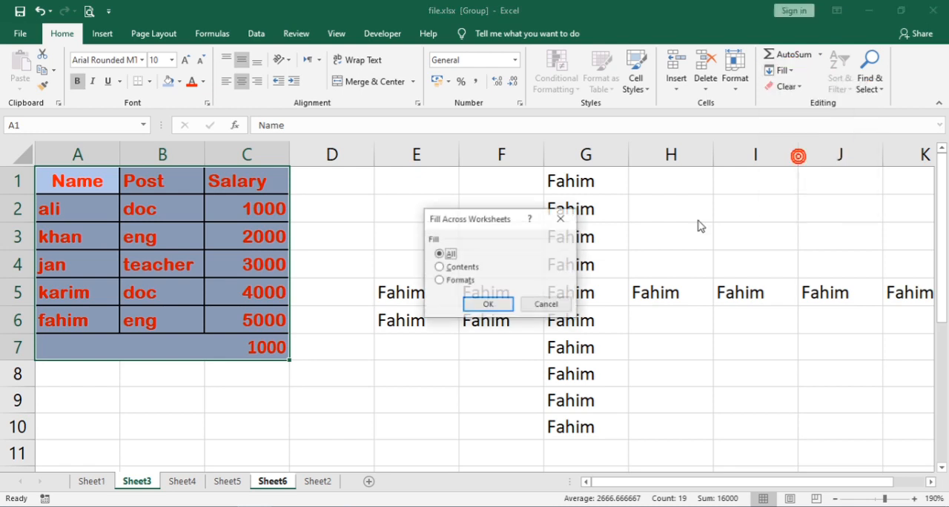
pyautogui.click(481, 305)
pyautogui.click(276, 481)
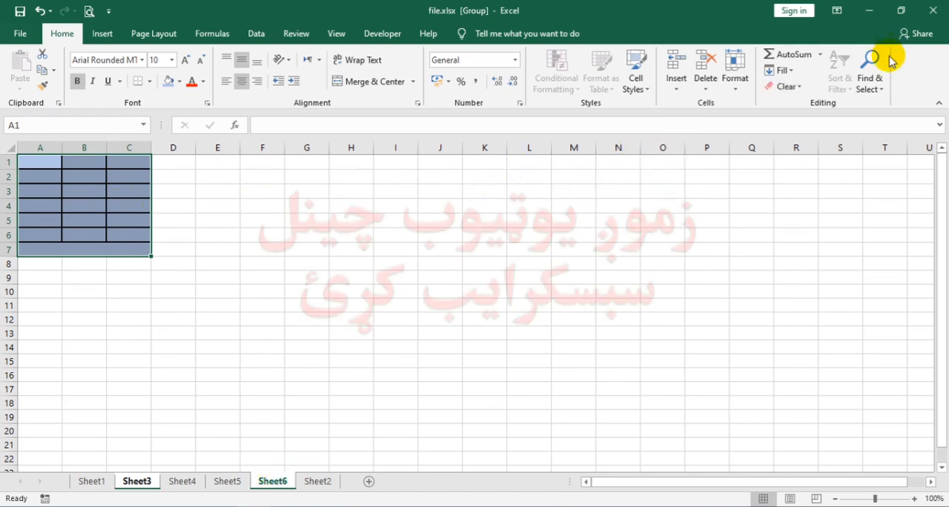
pyautogui.click(786, 70)
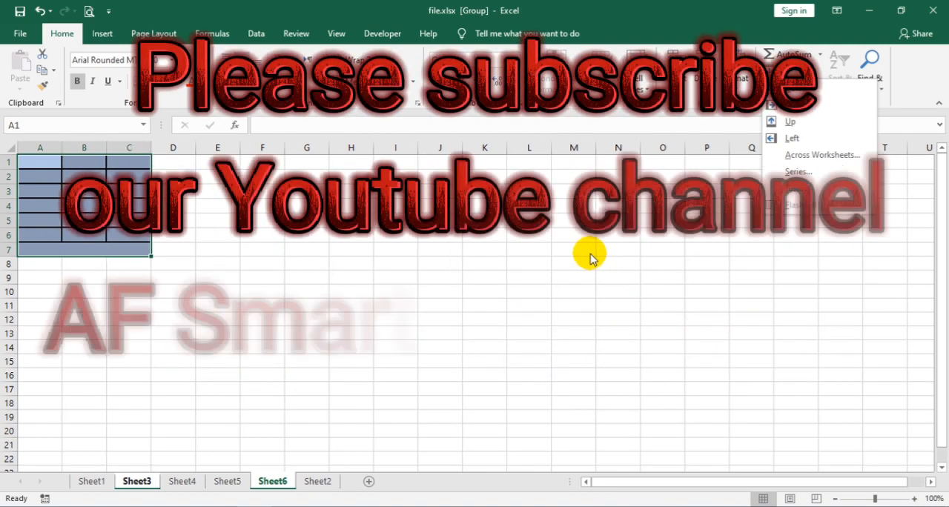
pyautogui.click(509, 265)
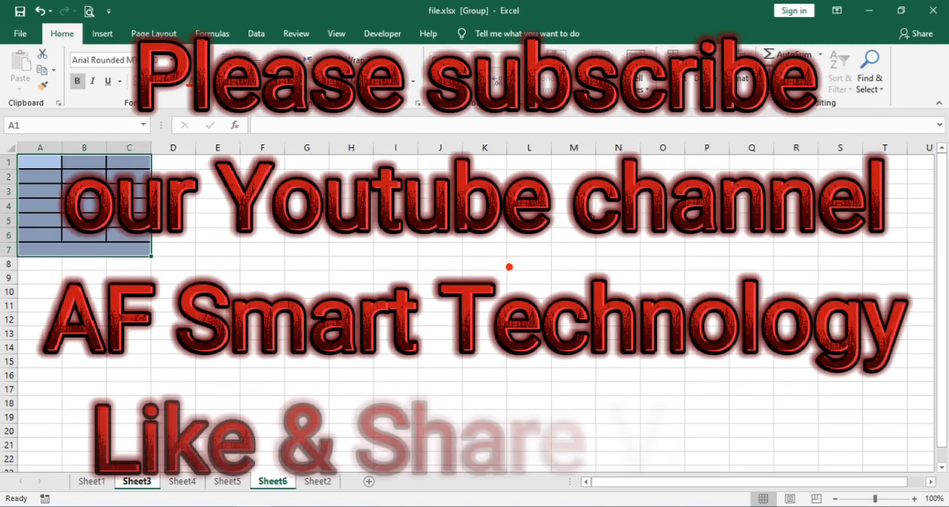
pyautogui.click(618, 206)
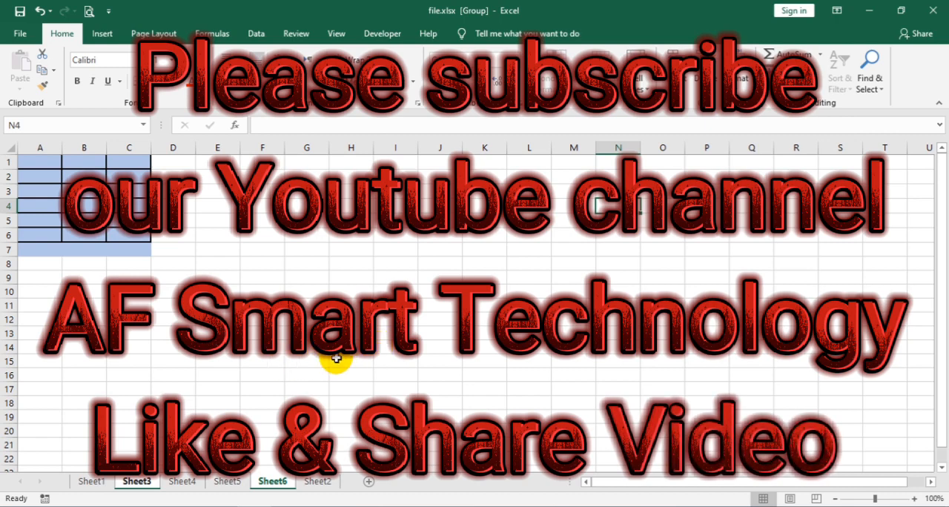